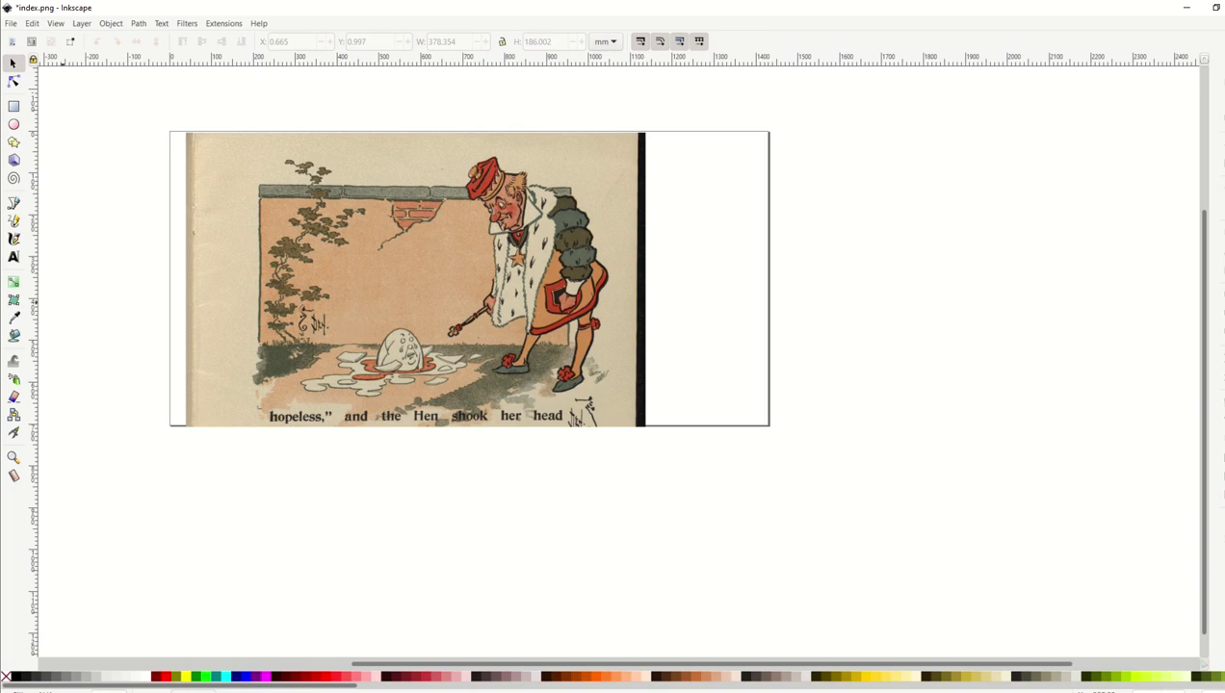
Compare with the original book page, then select the Humpty Dumpty bitmap on the canvas.
key("alt+Tab")
left_click(366, 326)
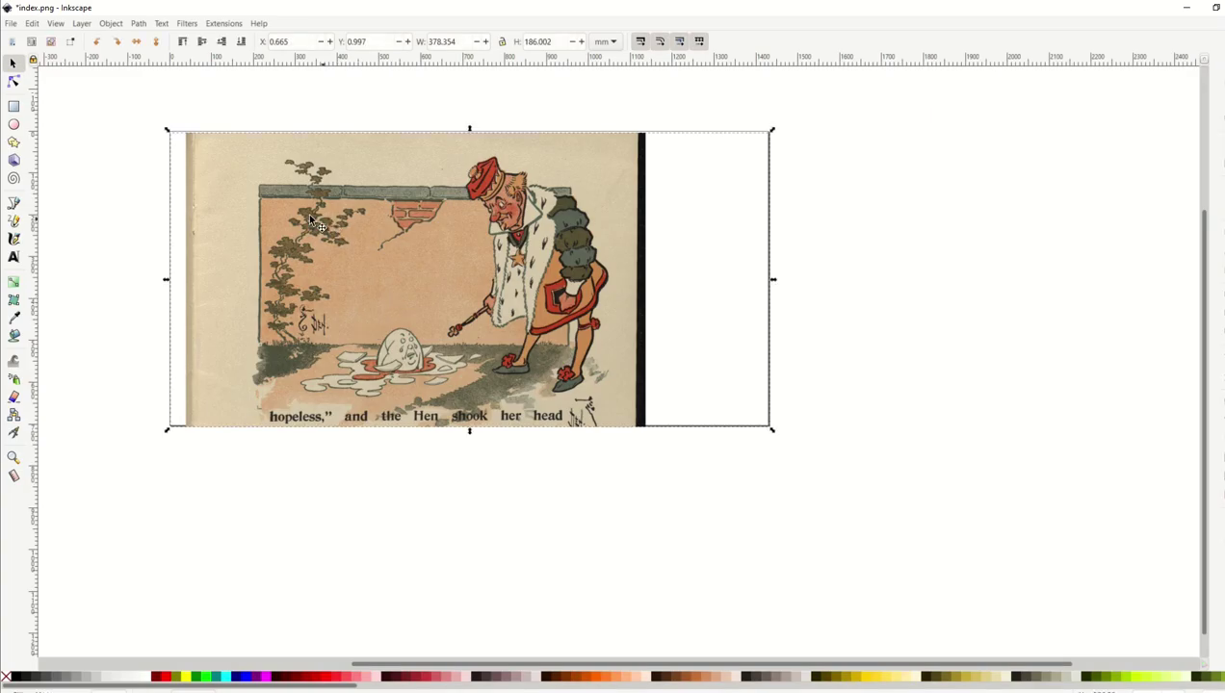
Trace the bitmap with Brightness cutoff 0.450 and move the trace to the page's left edge.
left_click(141, 24)
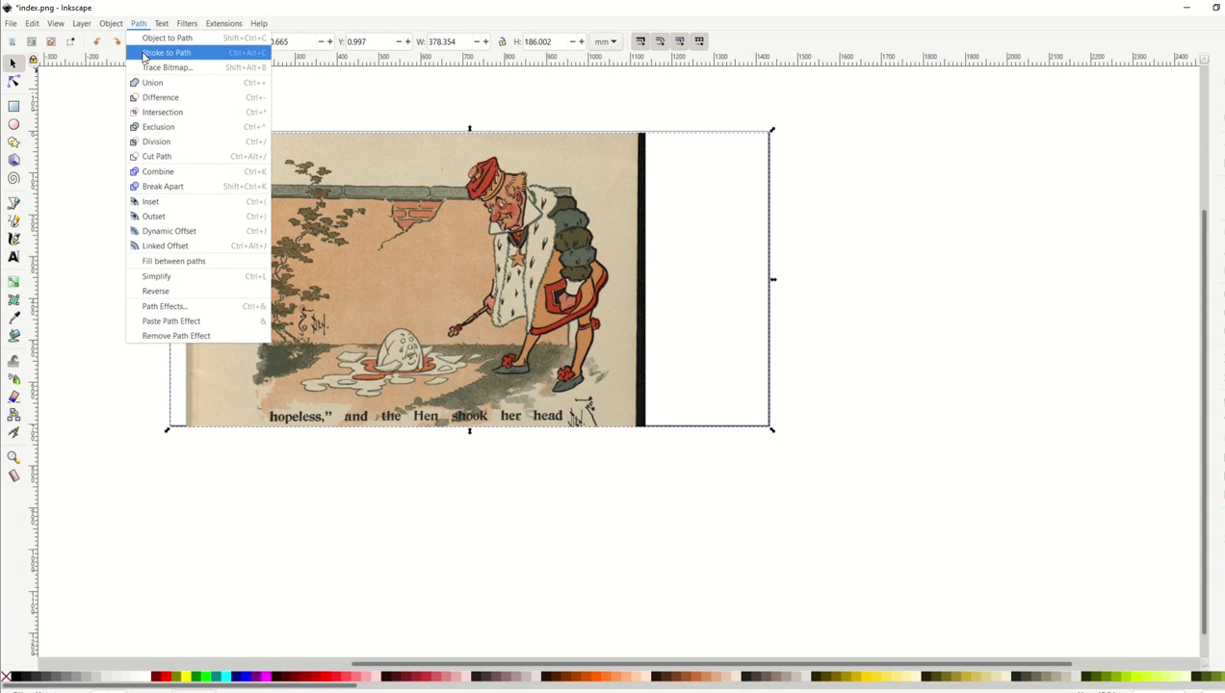
left_click(147, 50)
left_click(1119, 281)
left_click(1183, 304)
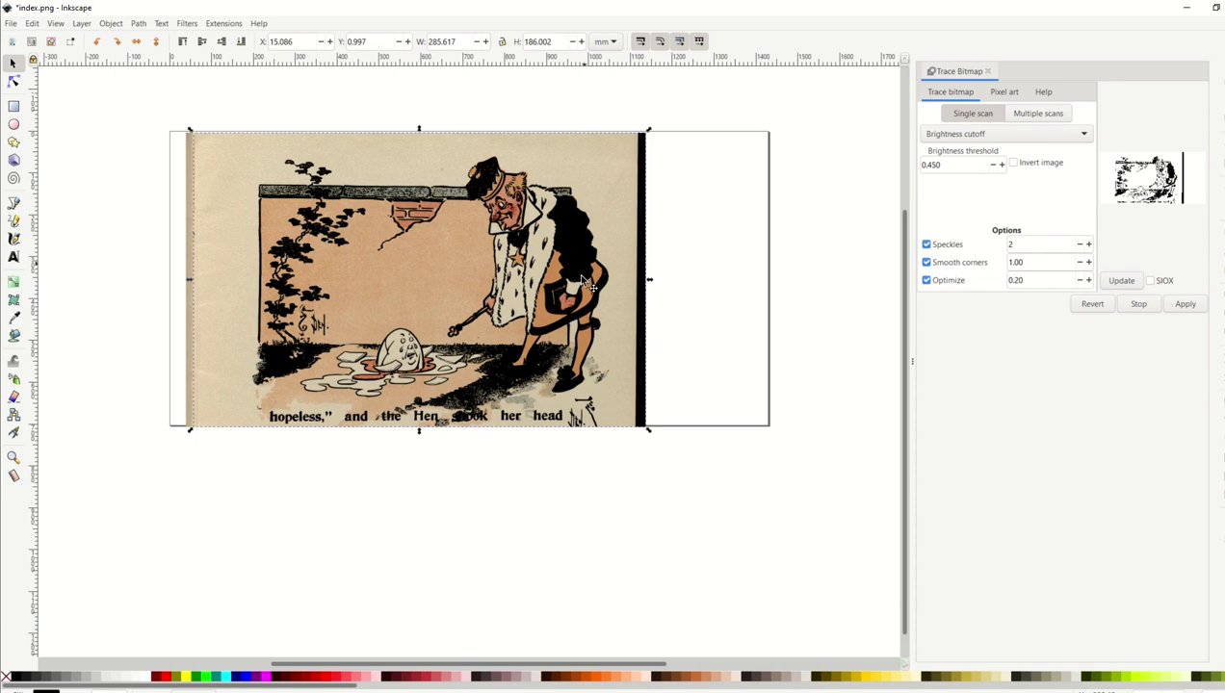
mouse_move(488, 172)
left_mouse_down()
mouse_move(457, 206)
mouse_move(458, 171)
left_mouse_up()
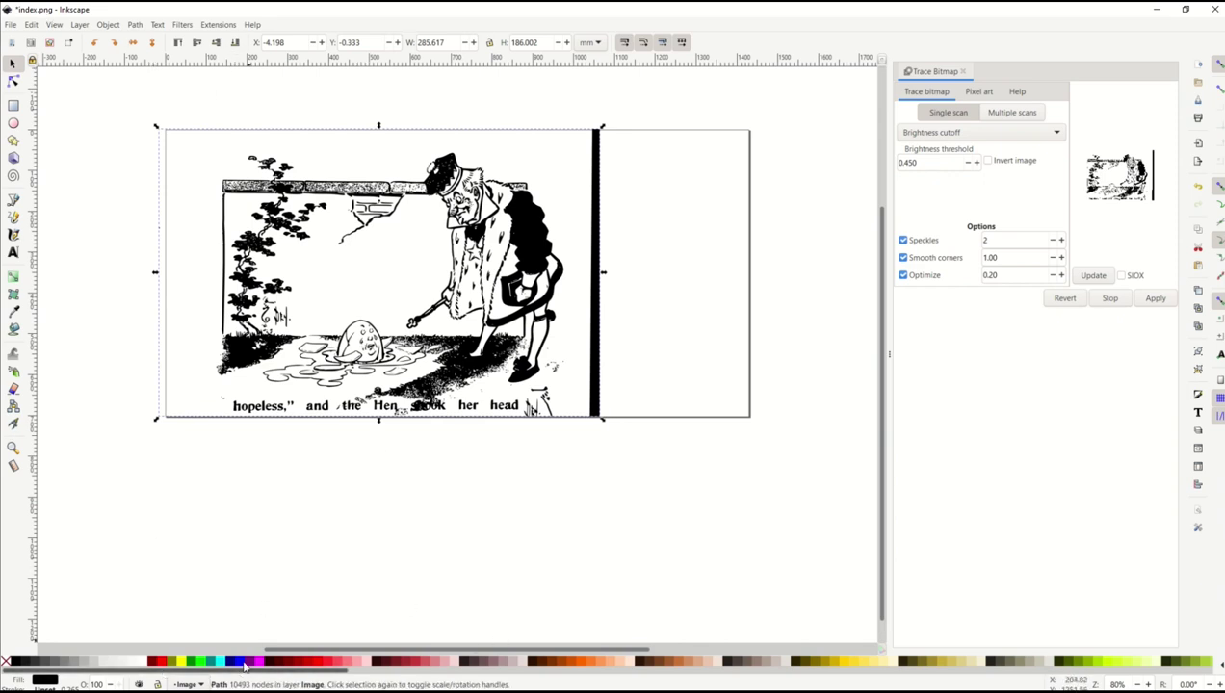
left_click(251, 663)
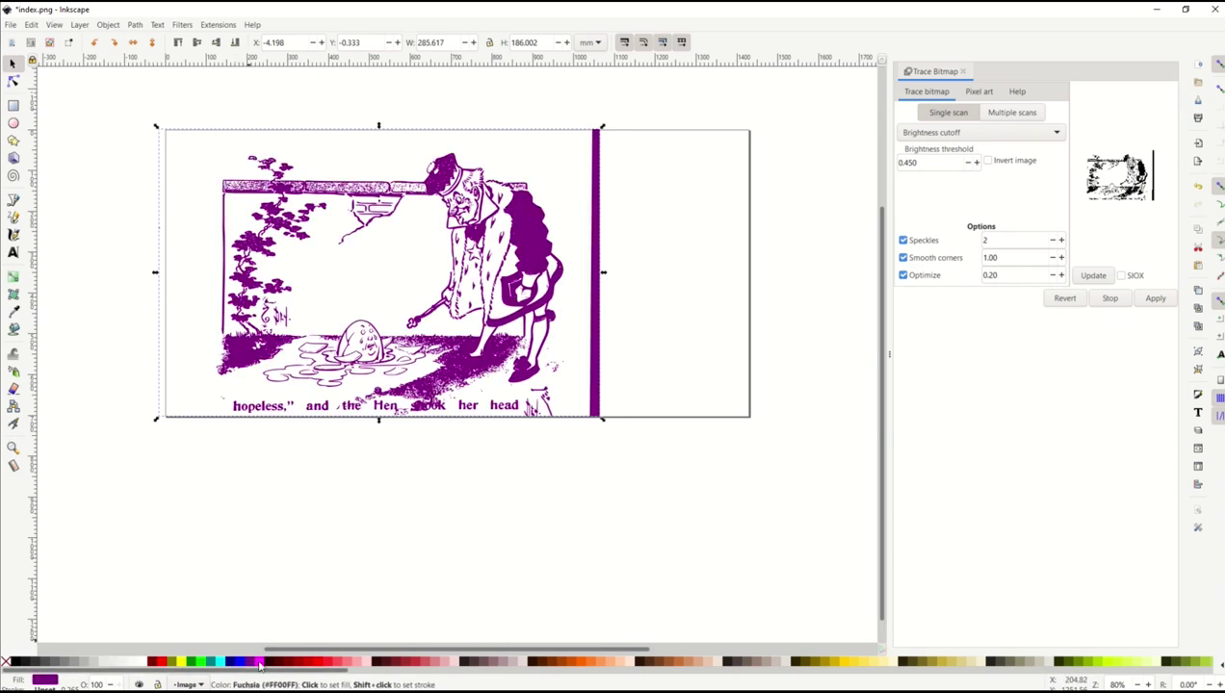
left_click(258, 663)
left_click(14, 663)
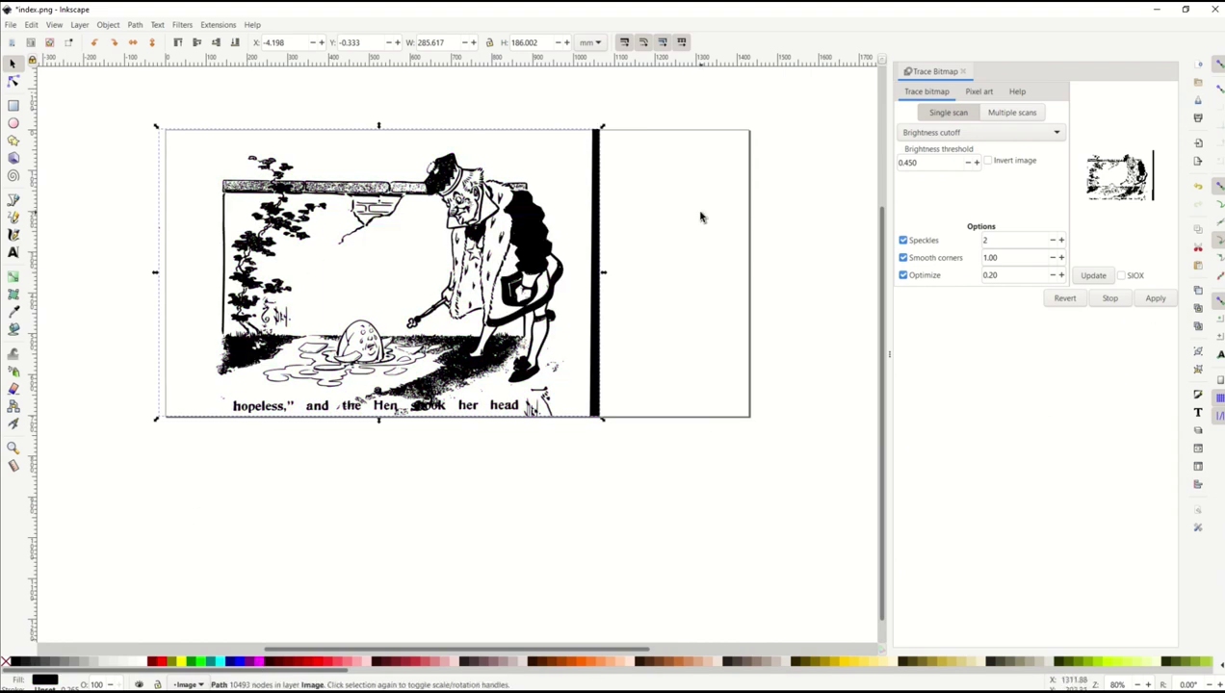
left_click(70, 296)
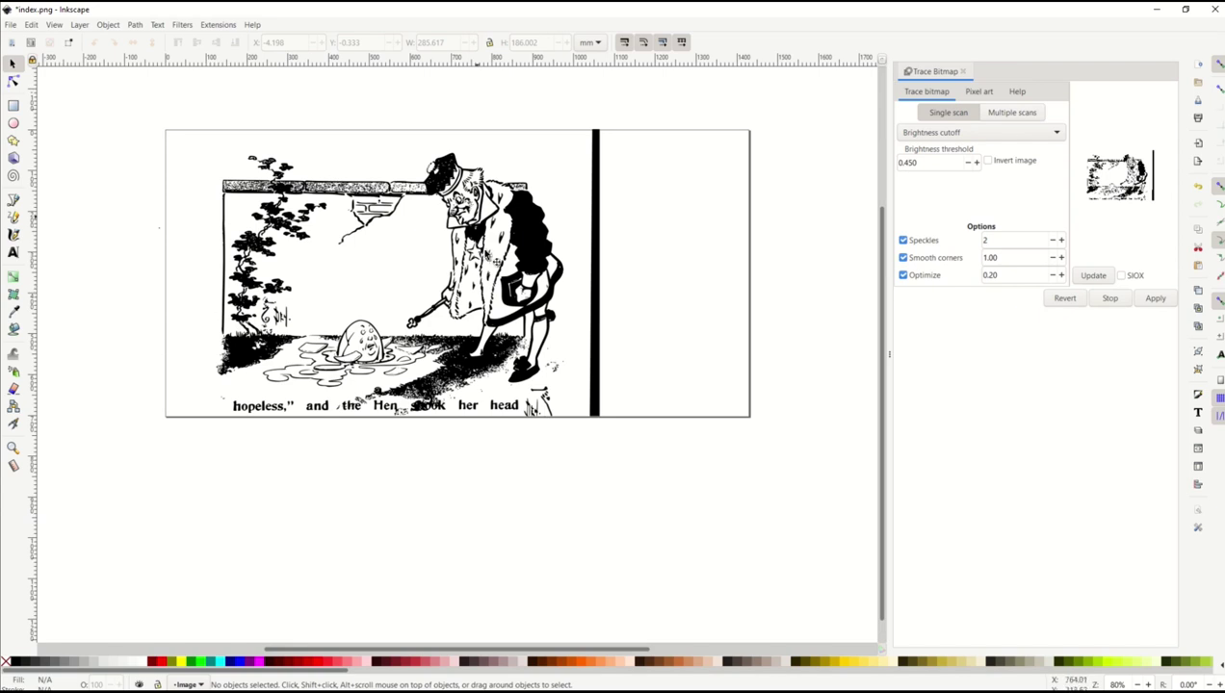
left_click(531, 259)
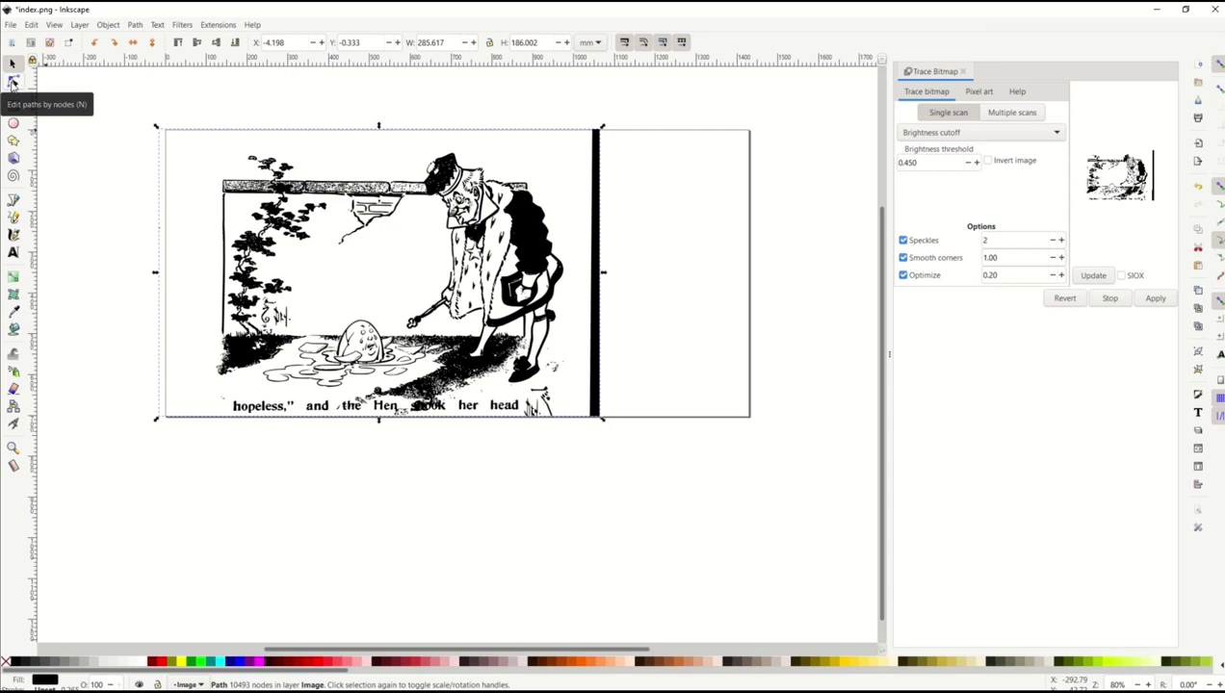
In the Node tool, zoom in and delete the tiny stray black speck.
left_click(12, 83)
left_click(13, 84)
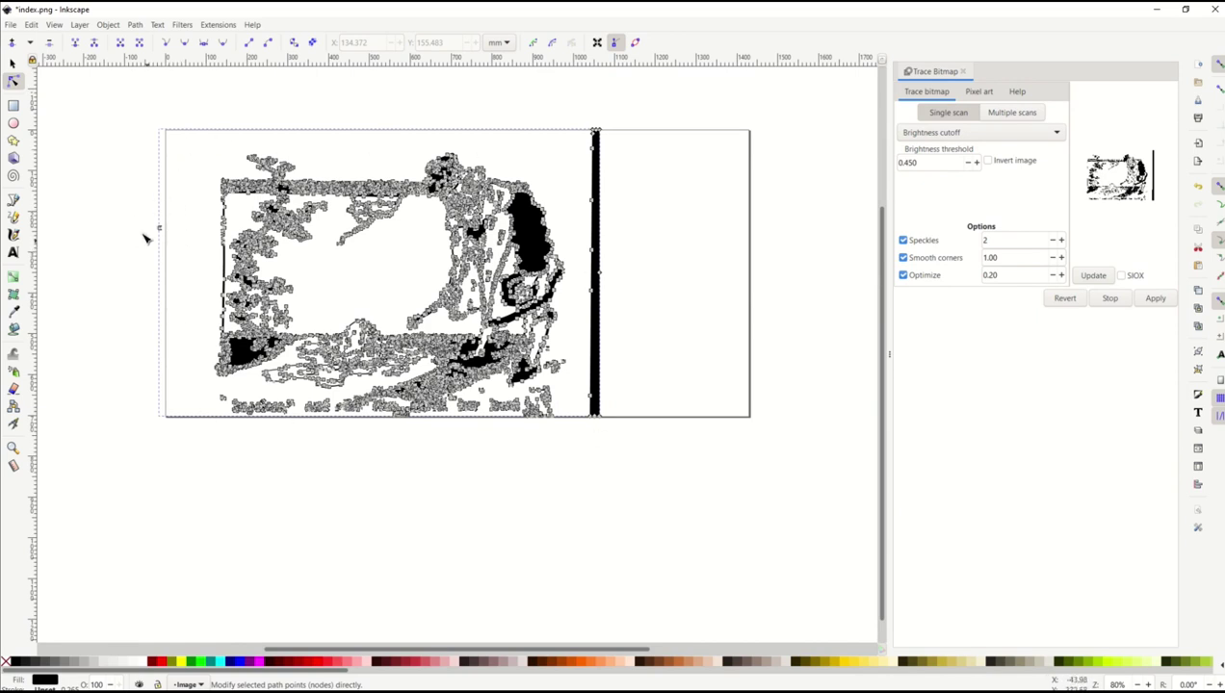
scroll(142, 236, "up", 2, "ctrl")
scroll(143, 236, "up", 4, "ctrl")
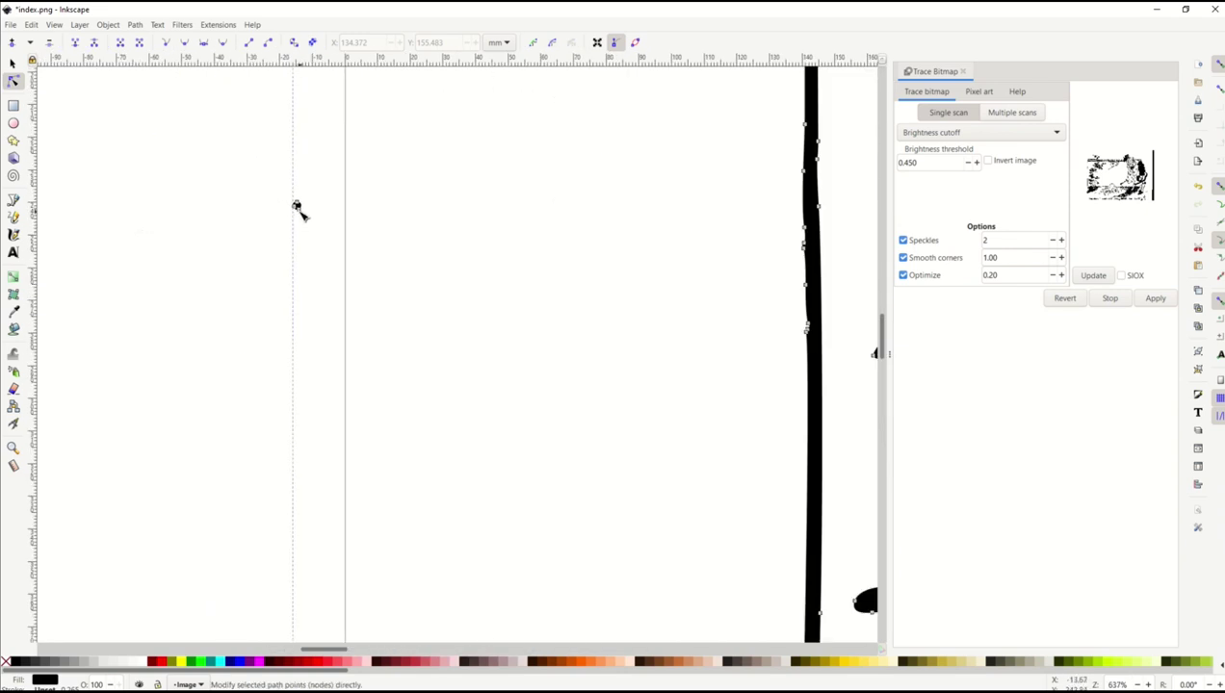
left_click(300, 210)
left_click(300, 224)
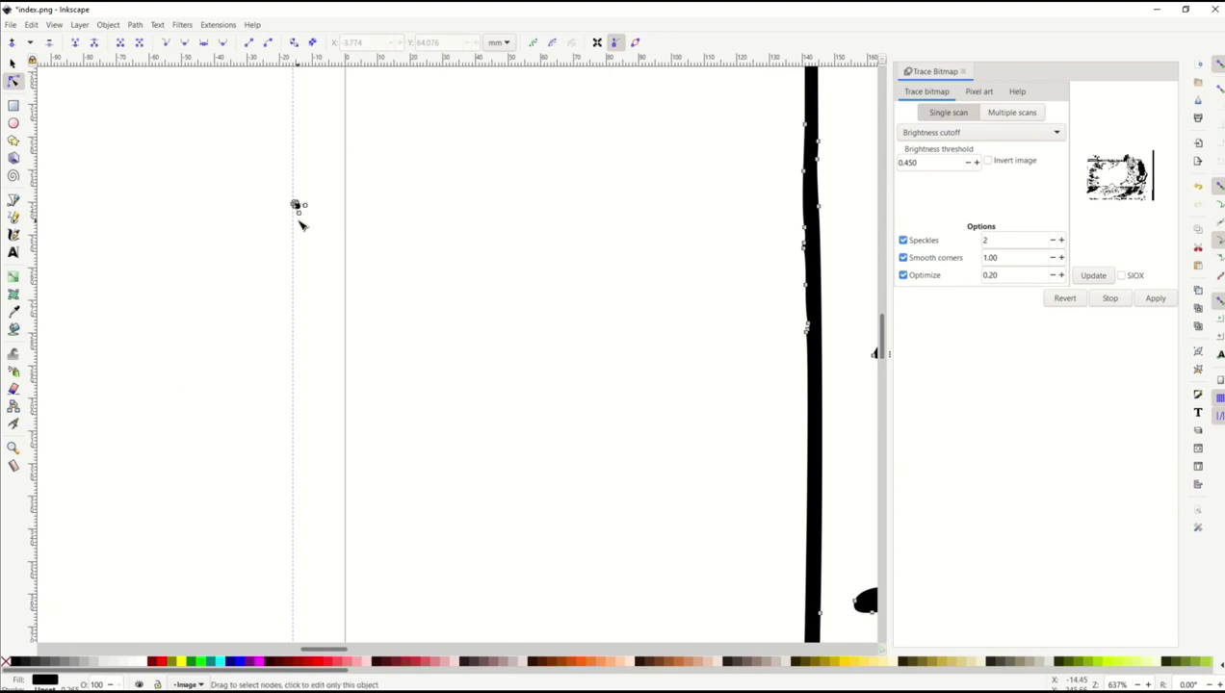
scroll(294, 215, "up", 6)
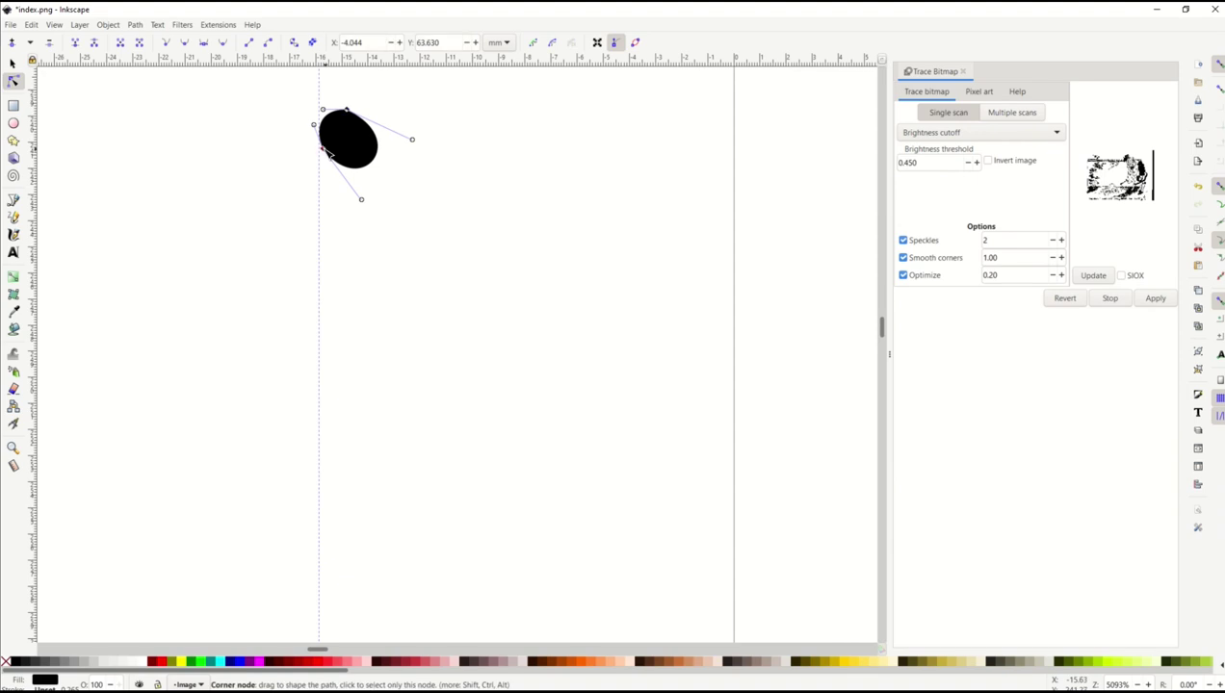
left_click(325, 156)
key("Delete")
Reselect the trace and delete the two stray nodes along its left edge.
scroll(326, 202, "down", 12)
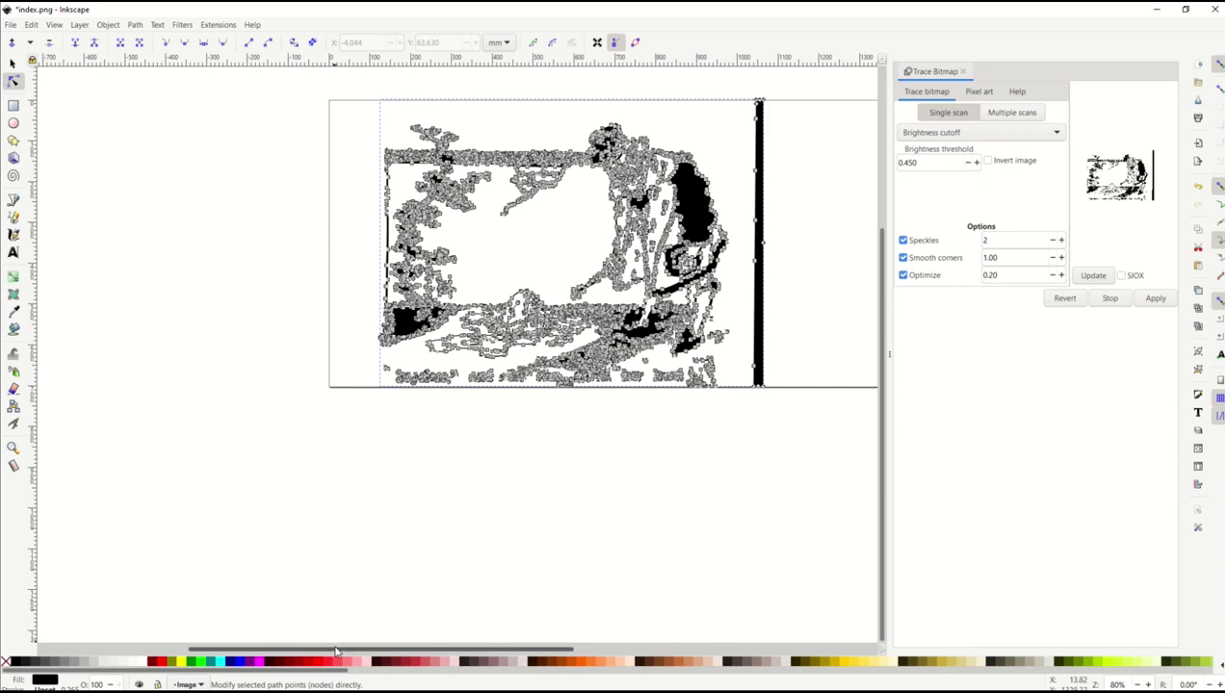
left_click_drag(344, 653, 426, 655)
scroll(394, 545, "up", 2)
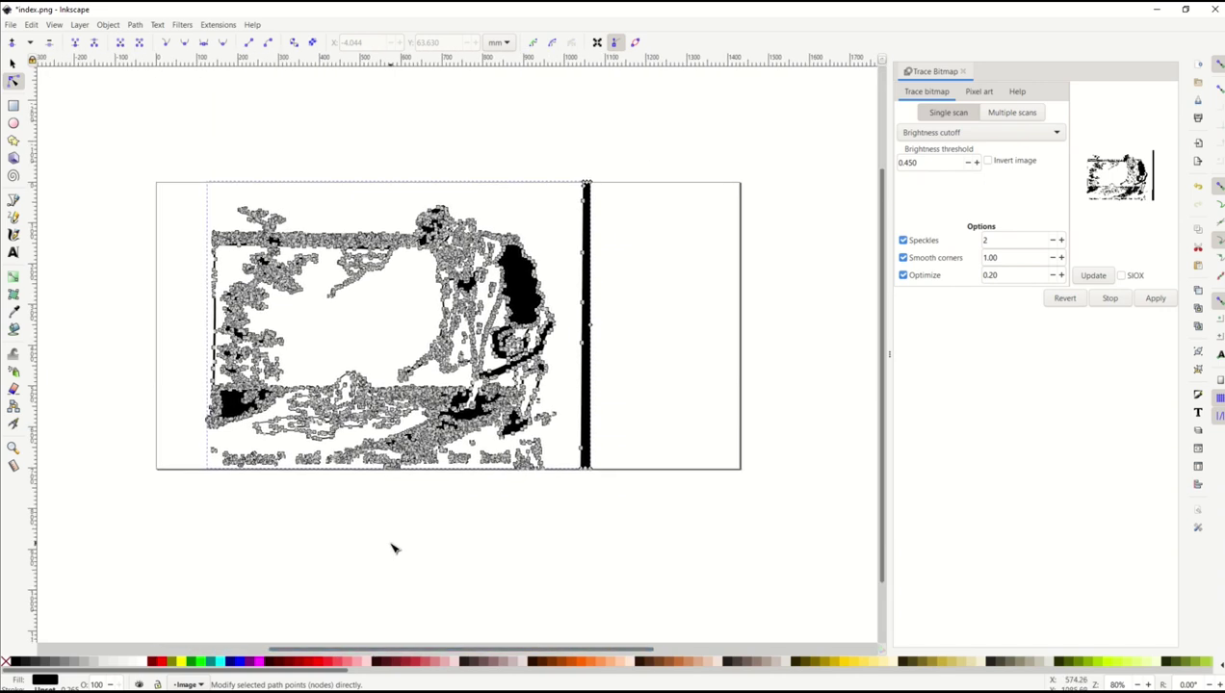
left_click(178, 302)
key("ctrl+a")
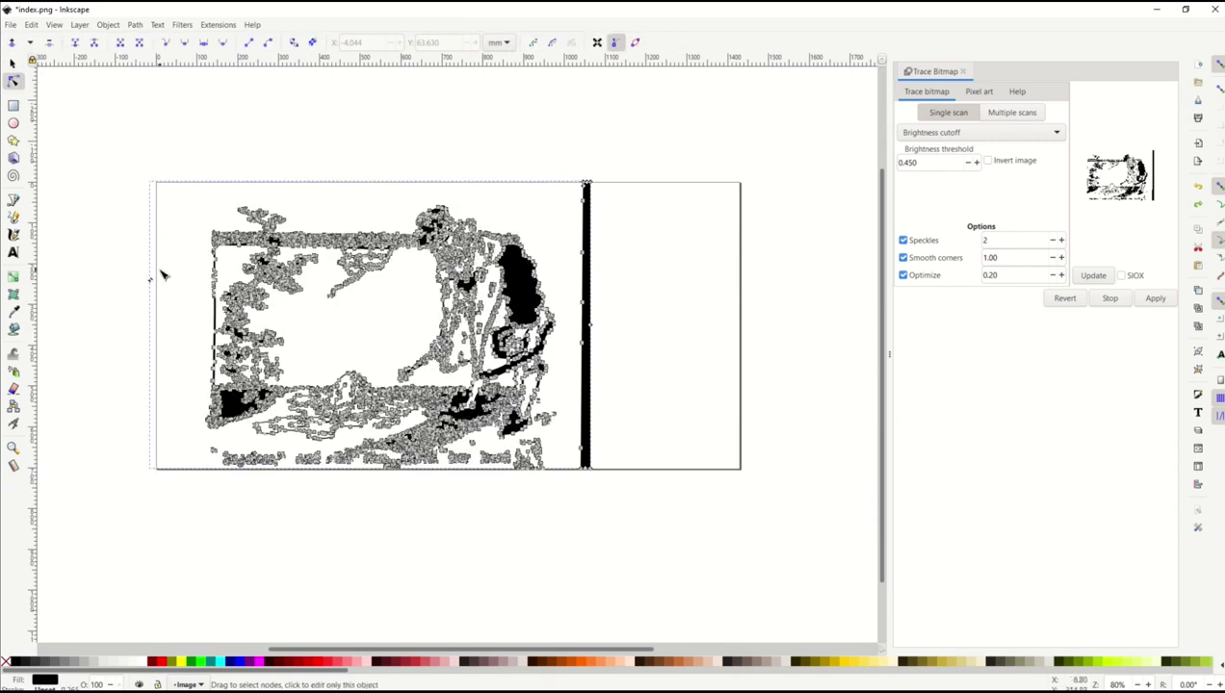
left_click_drag(134, 255, 170, 304)
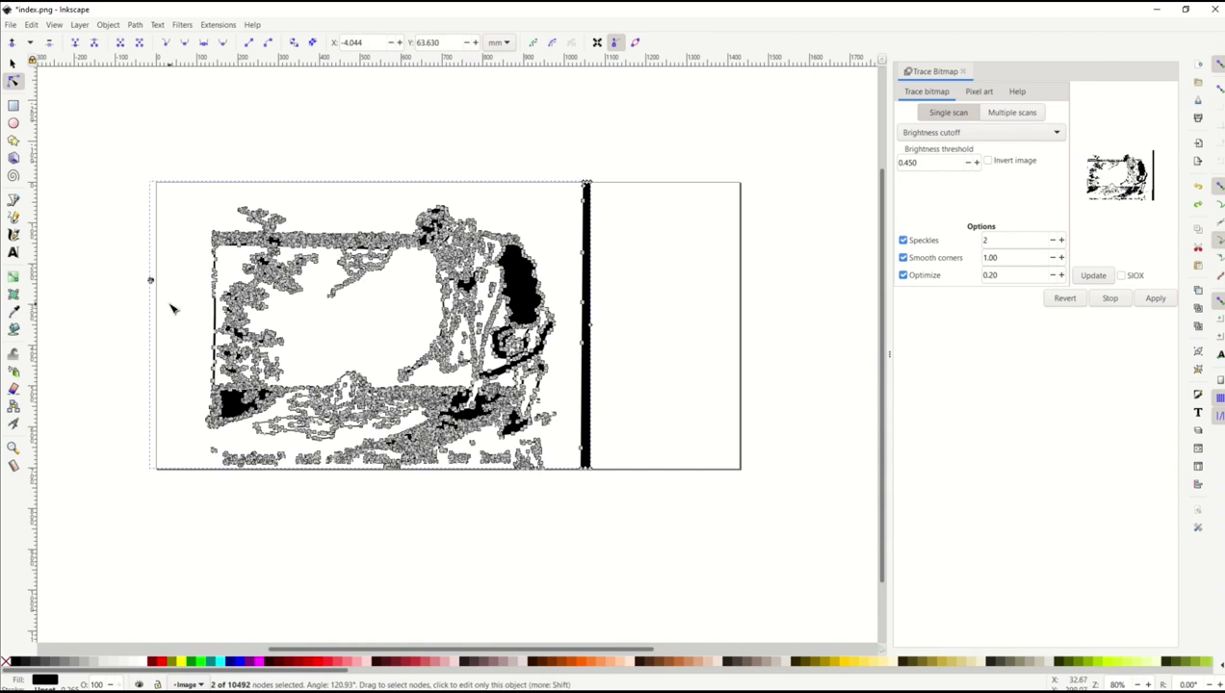
key("Delete")
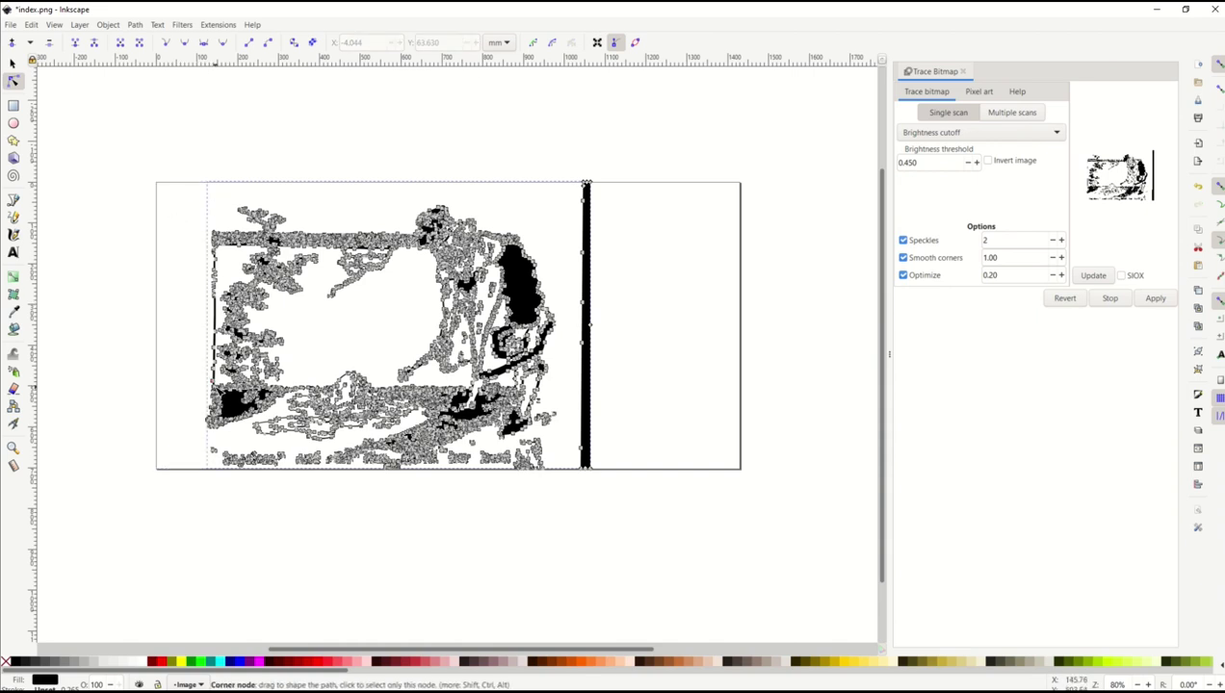
Rubber-band and delete the nodes of the thick black bar on the trace's right side.
key("s")
left_click(146, 231)
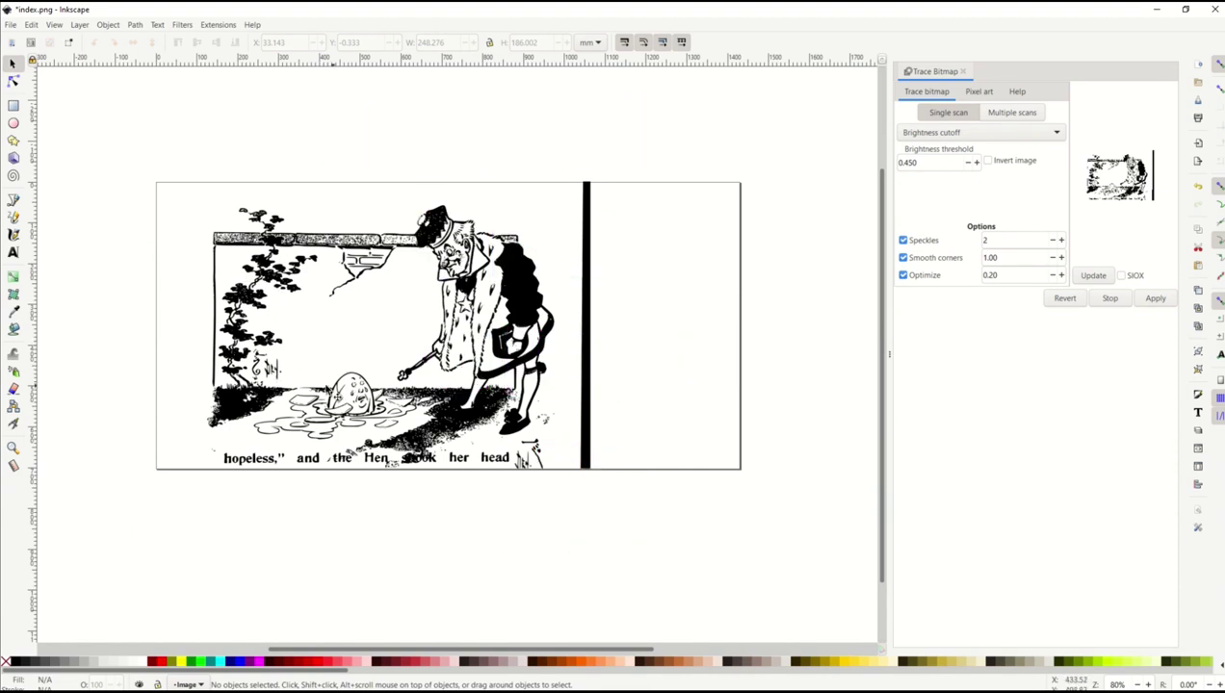
left_click(255, 304)
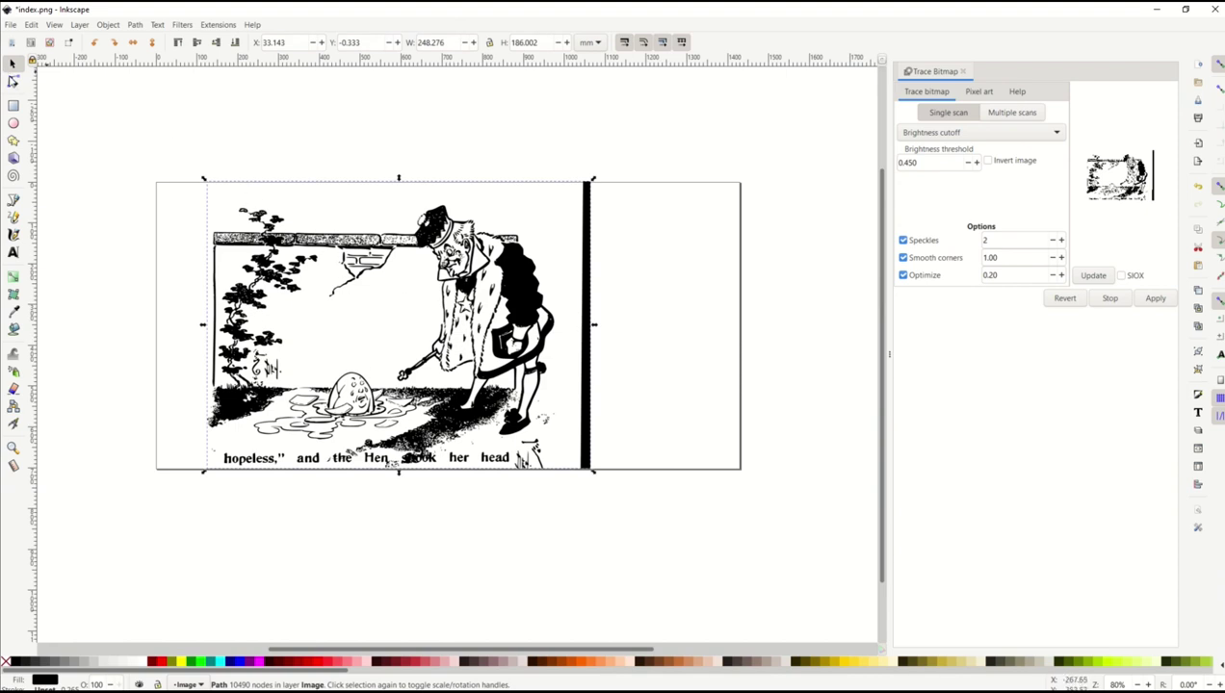
left_click(13, 83)
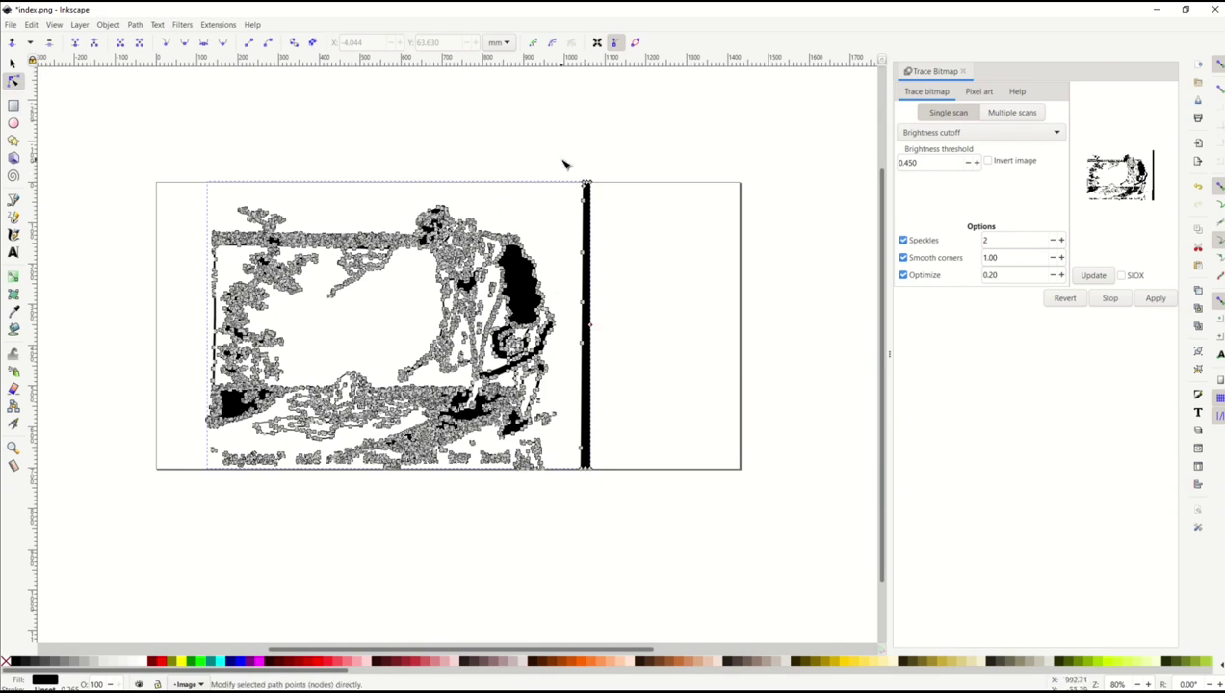
left_click_drag(572, 154, 625, 510)
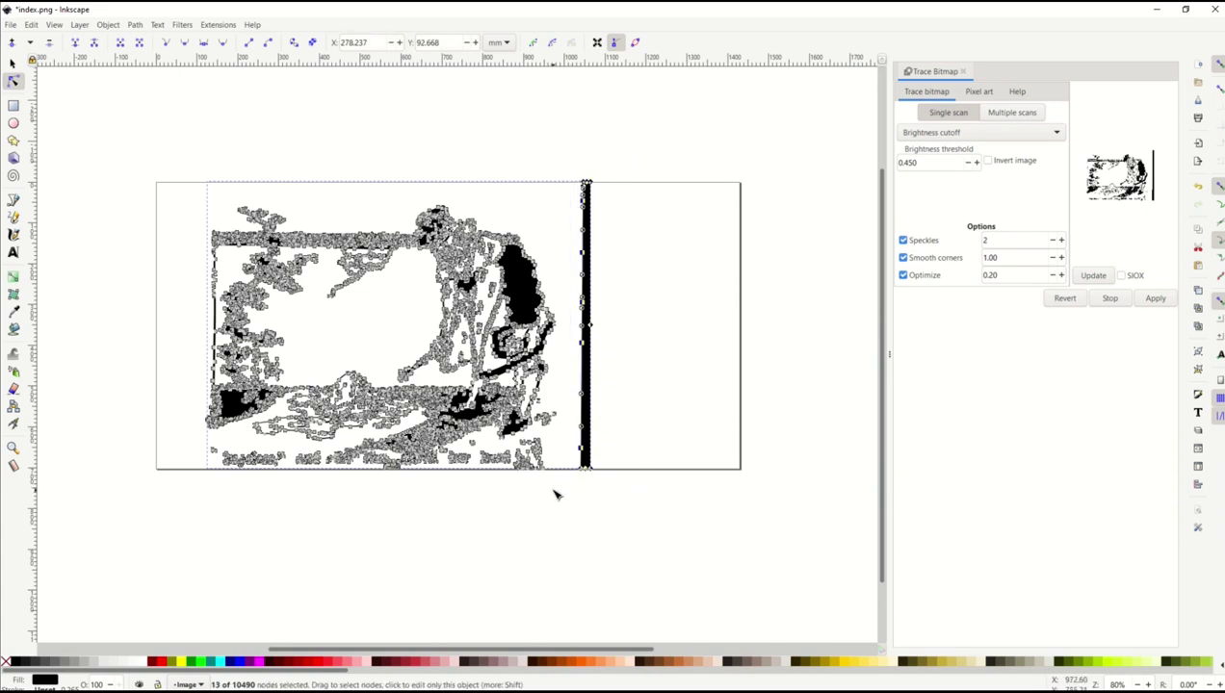
key("Delete")
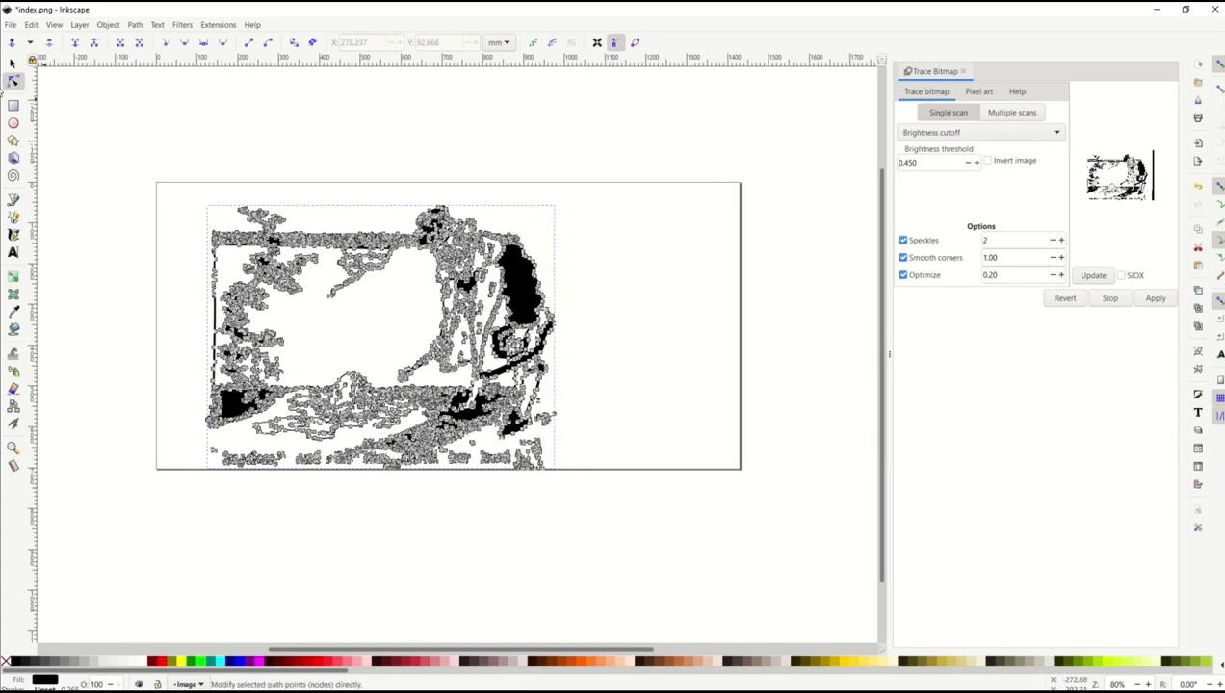
left_click(14, 66)
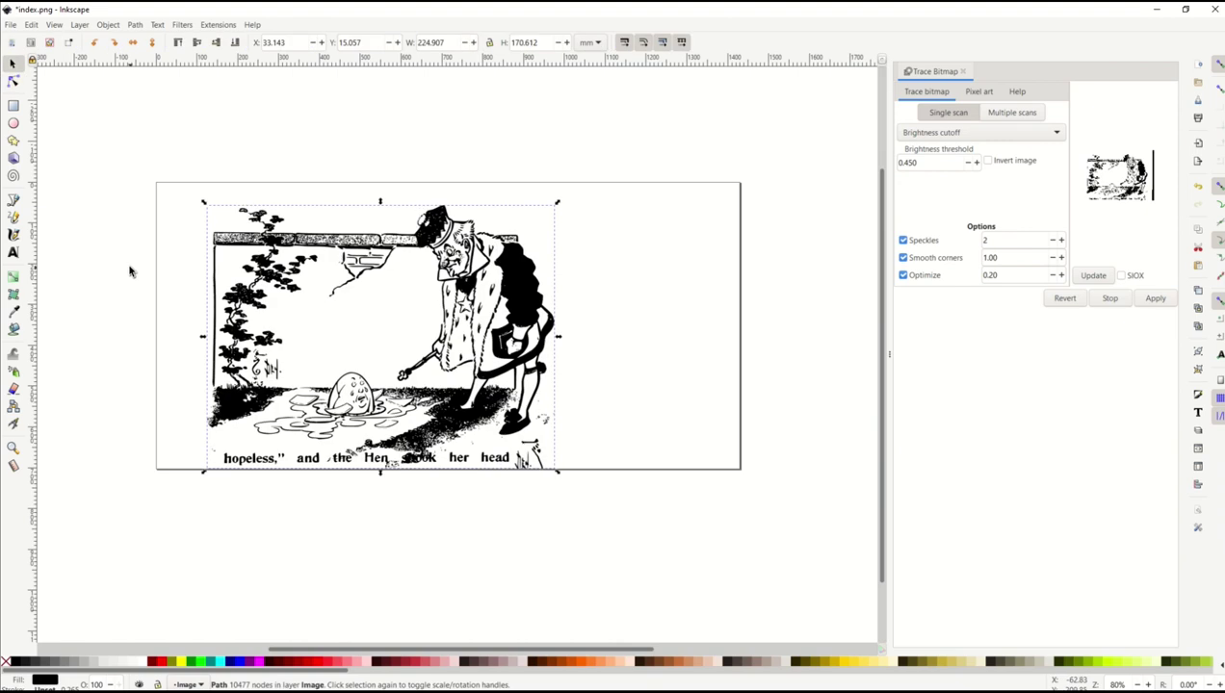
Delete the ragged nodes on the dark ground's lower-left edge, bringing the path to 10188 nodes.
left_click(428, 526)
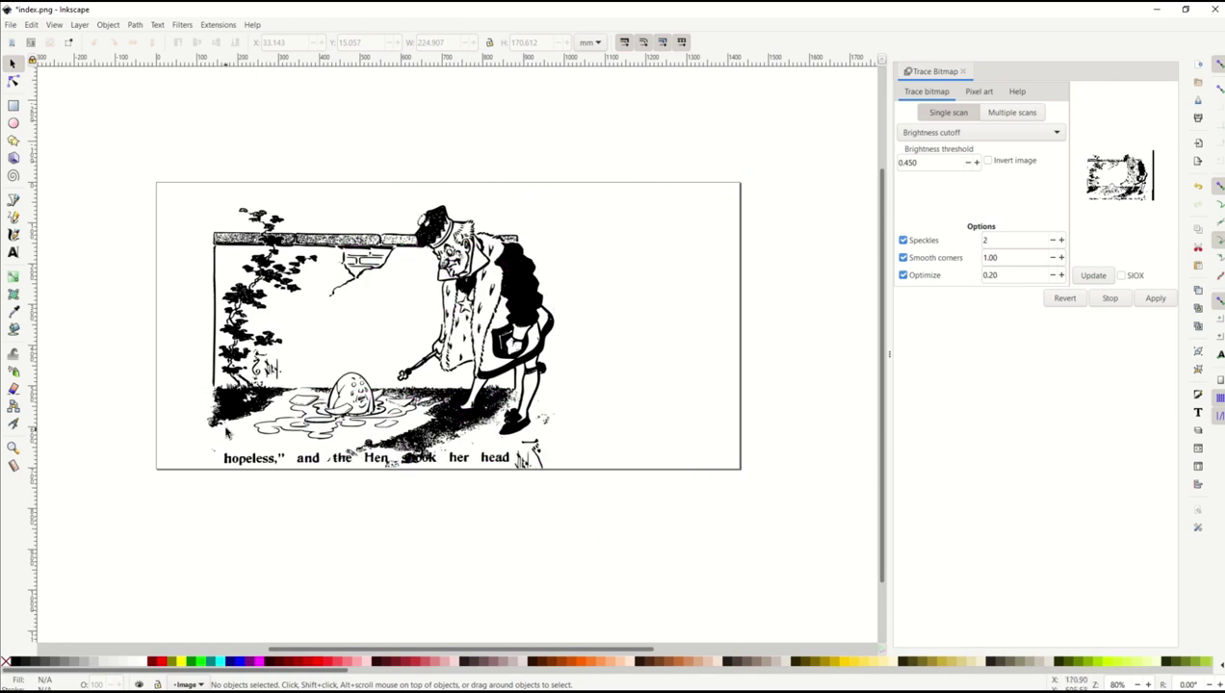
key("ctrl")
scroll(240, 424, "up", 4)
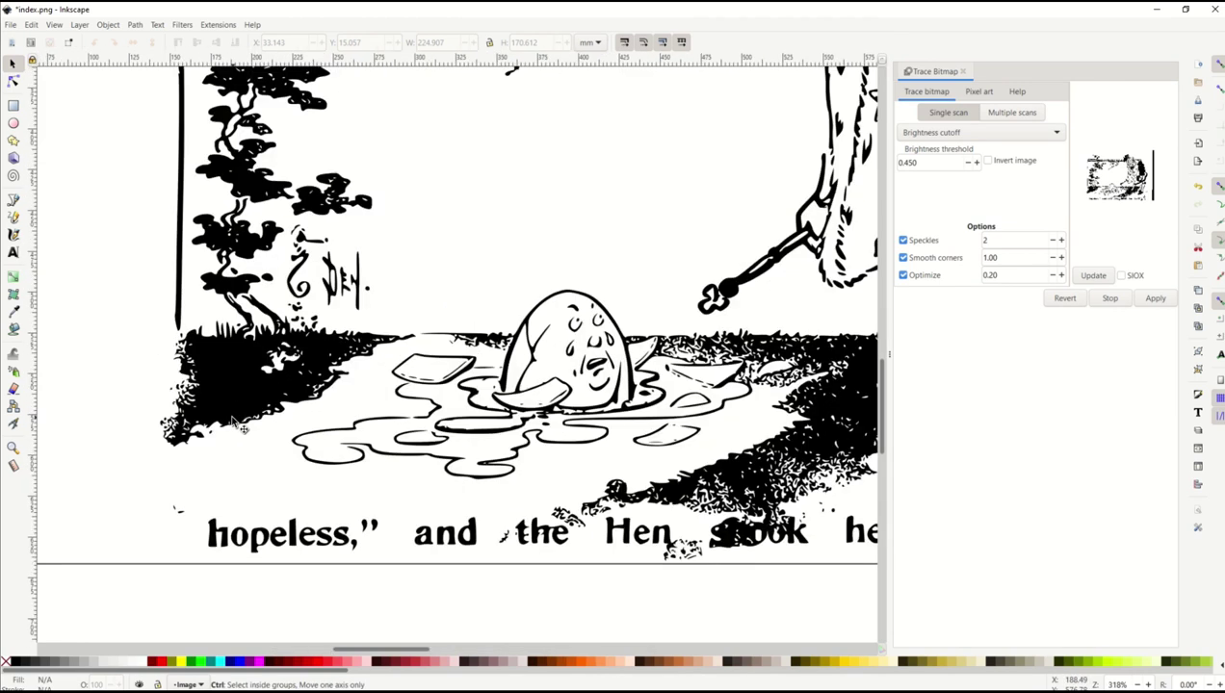
left_click(14, 83)
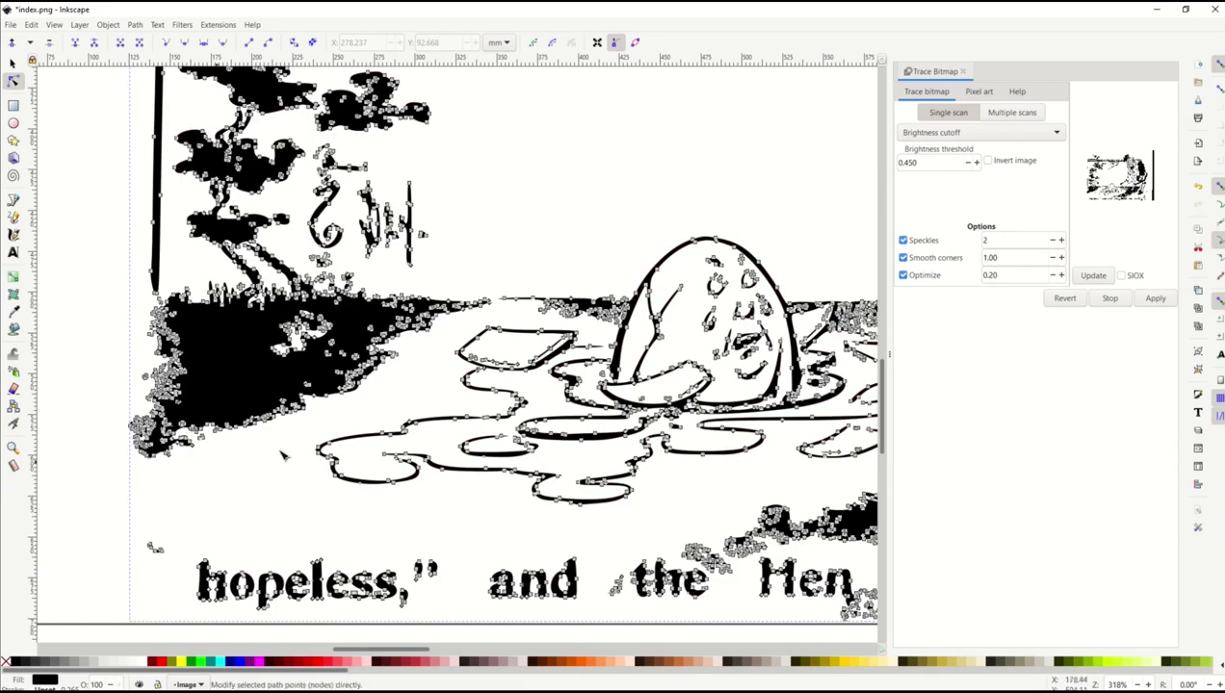
mouse_move(96, 314)
left_mouse_down()
mouse_move(205, 418)
mouse_move(231, 470)
left_mouse_up()
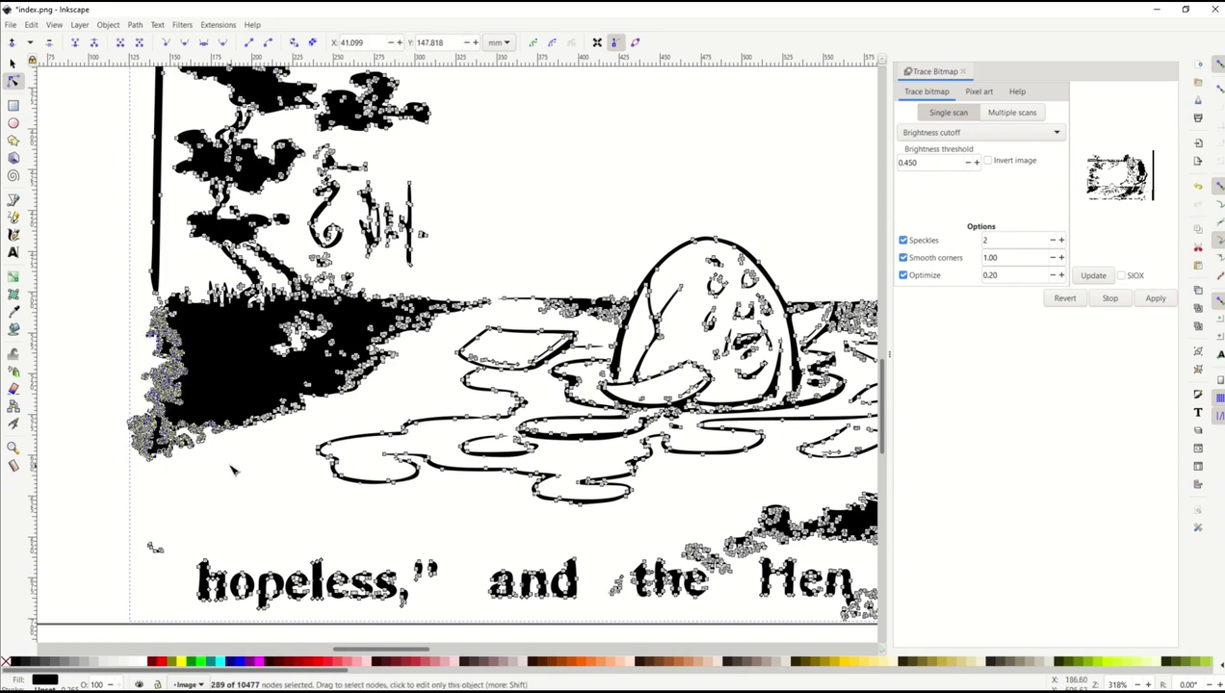
key("Delete")
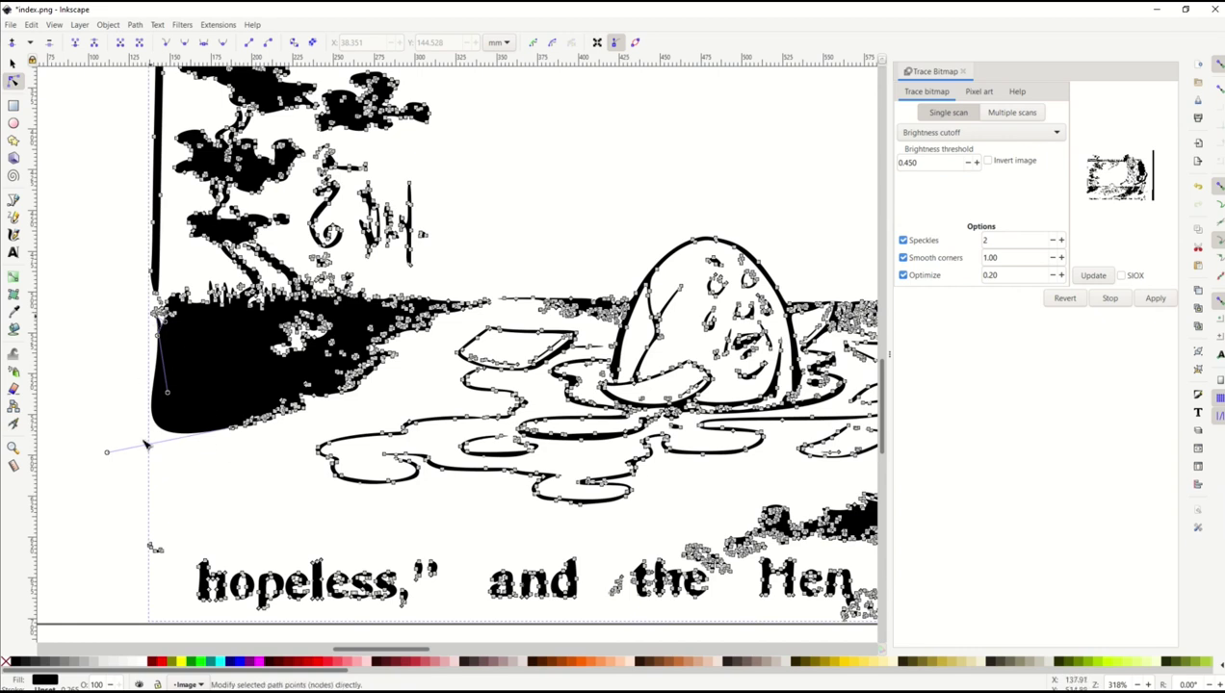
left_click(12, 62)
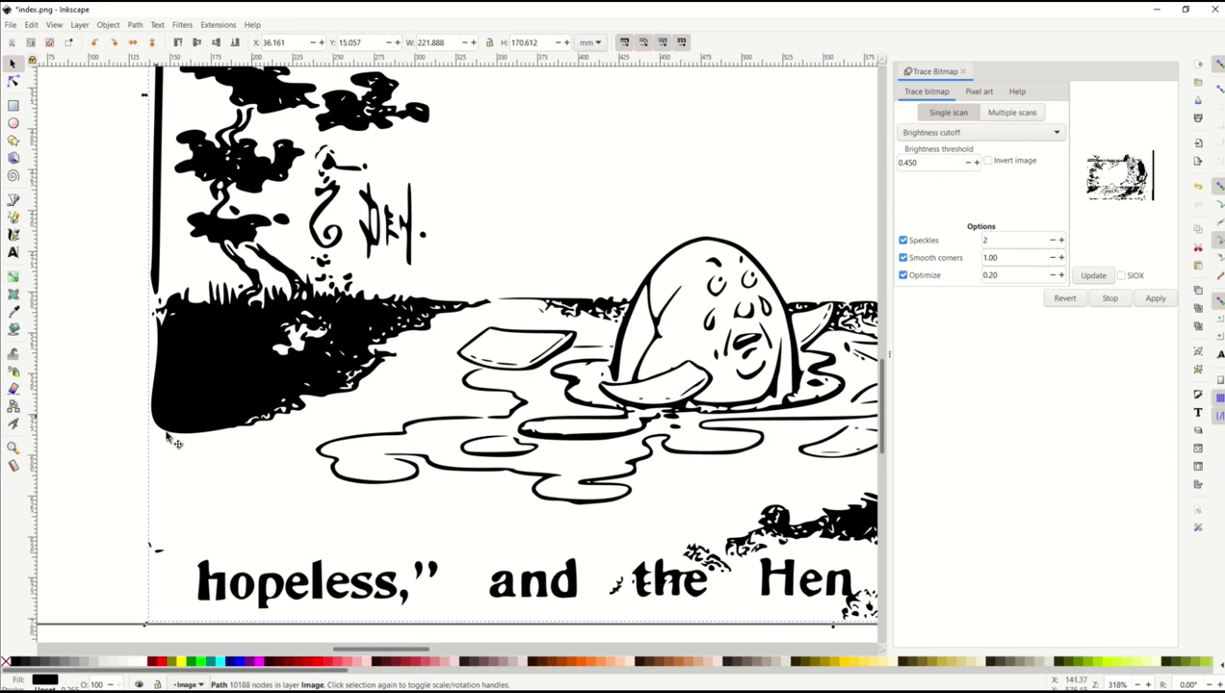
left_click(15, 83)
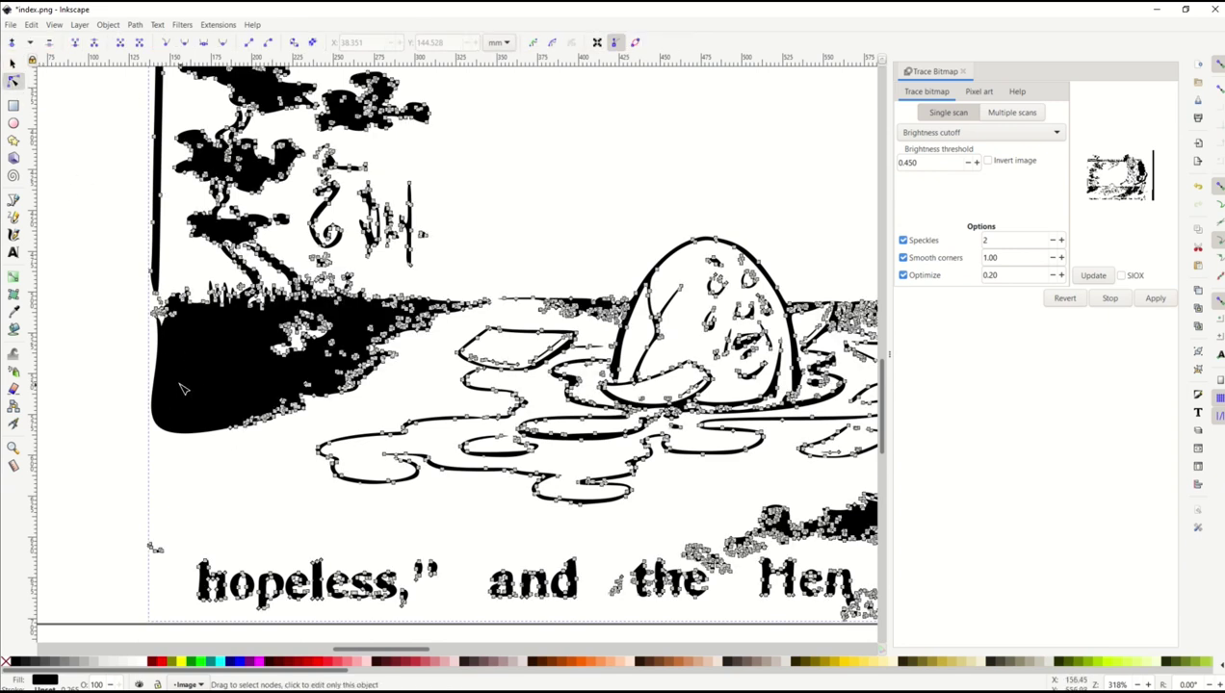
Pull curve handles and move nodes to bend the black ground's left edge into a curve.
scroll(189, 389, "up", 2, "ctrl")
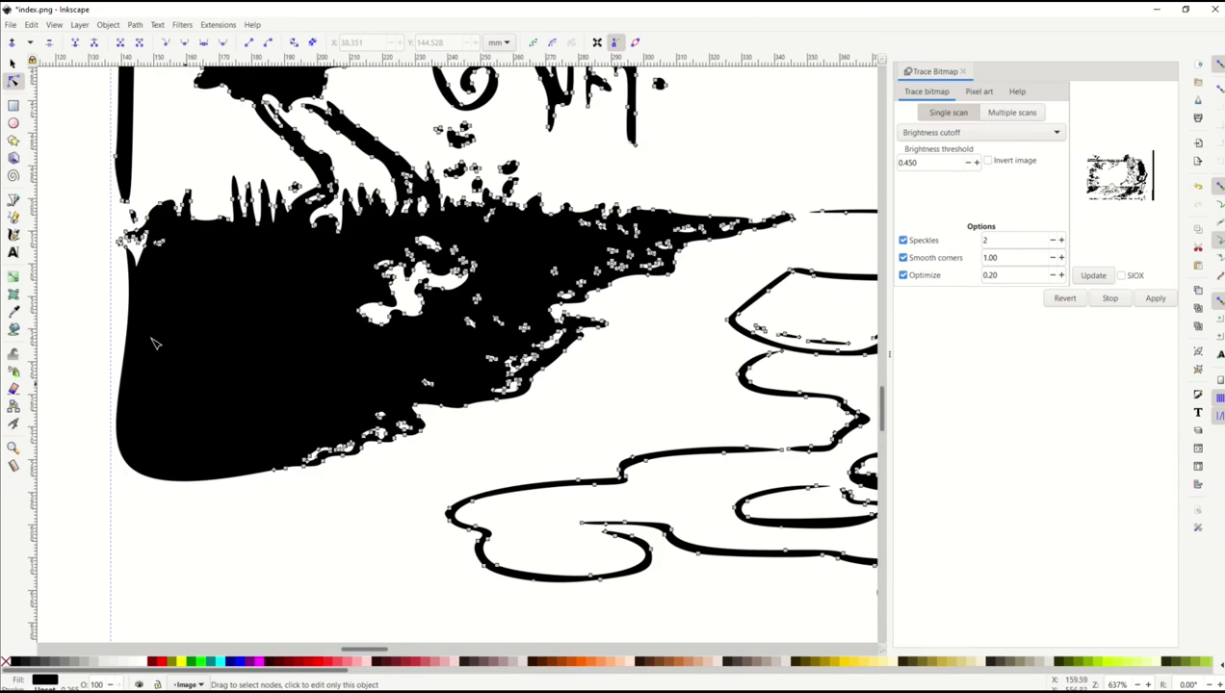
left_click(129, 247)
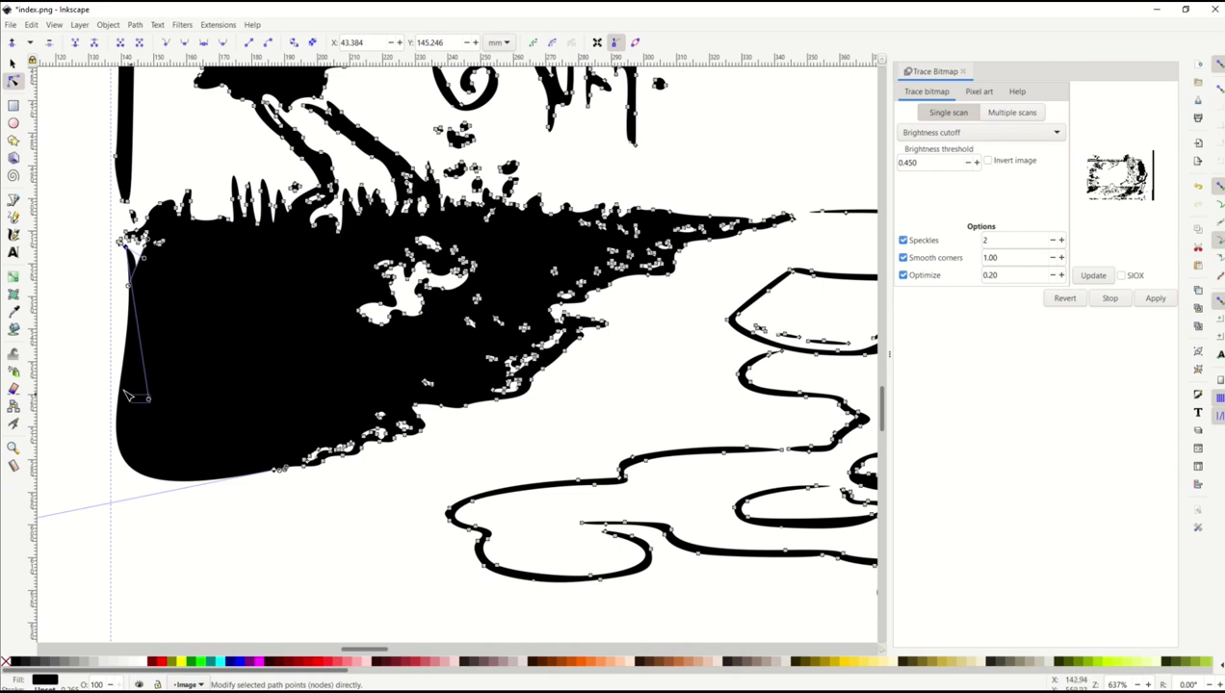
left_click(149, 267)
left_click(135, 284)
left_click_drag(135, 289, 174, 305)
left_click(169, 305)
scroll(111, 347, "down", 1)
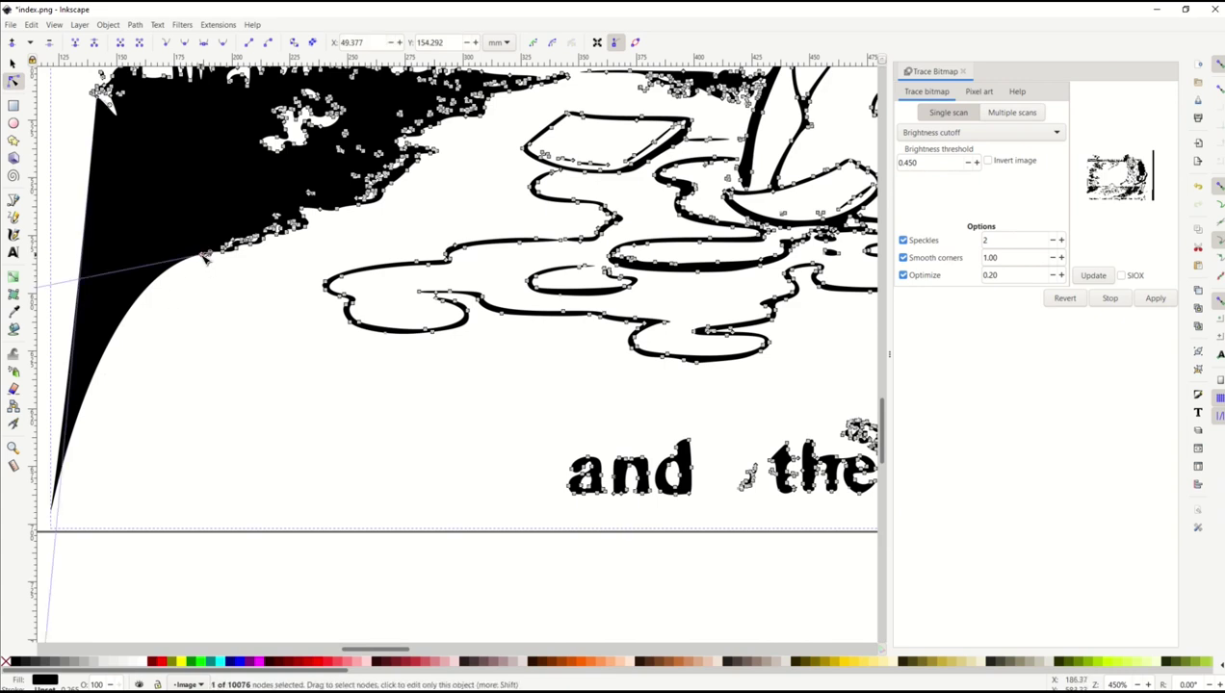
left_click_drag(204, 258, 164, 287)
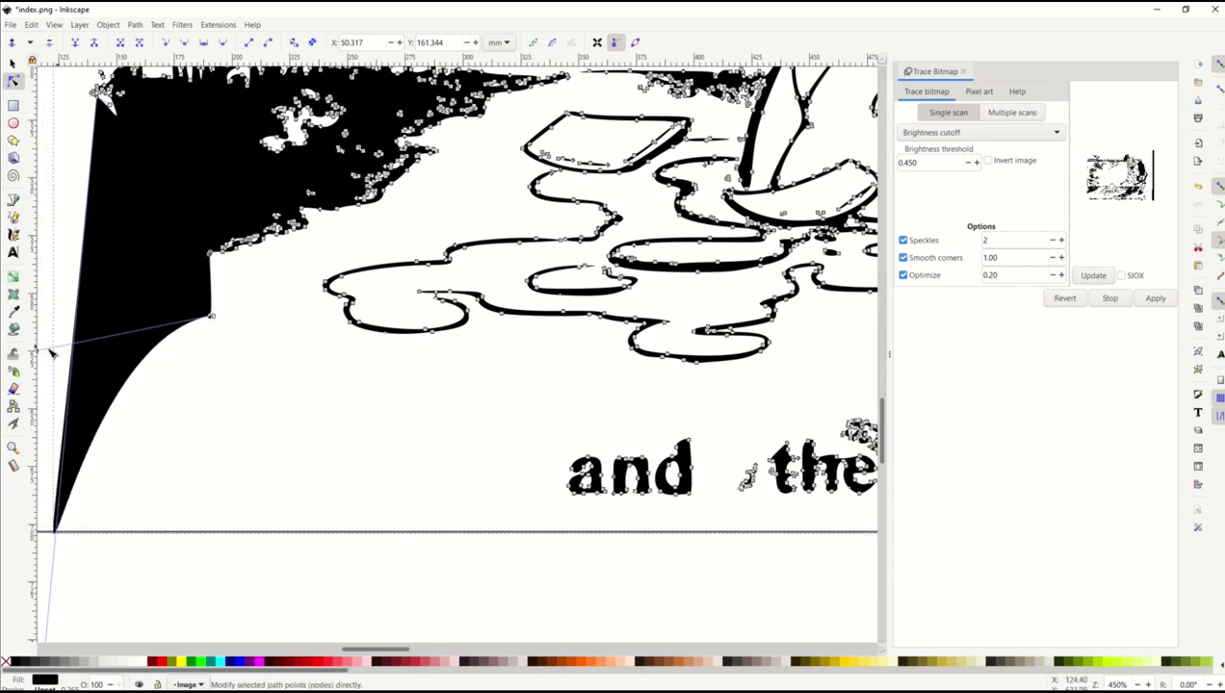
left_click_drag(42, 356, 192, 285)
Delete the ragged upper-edge nodes and a leftover left-edge node, undoing one bad move.
left_click_drag(193, 221, 309, 296)
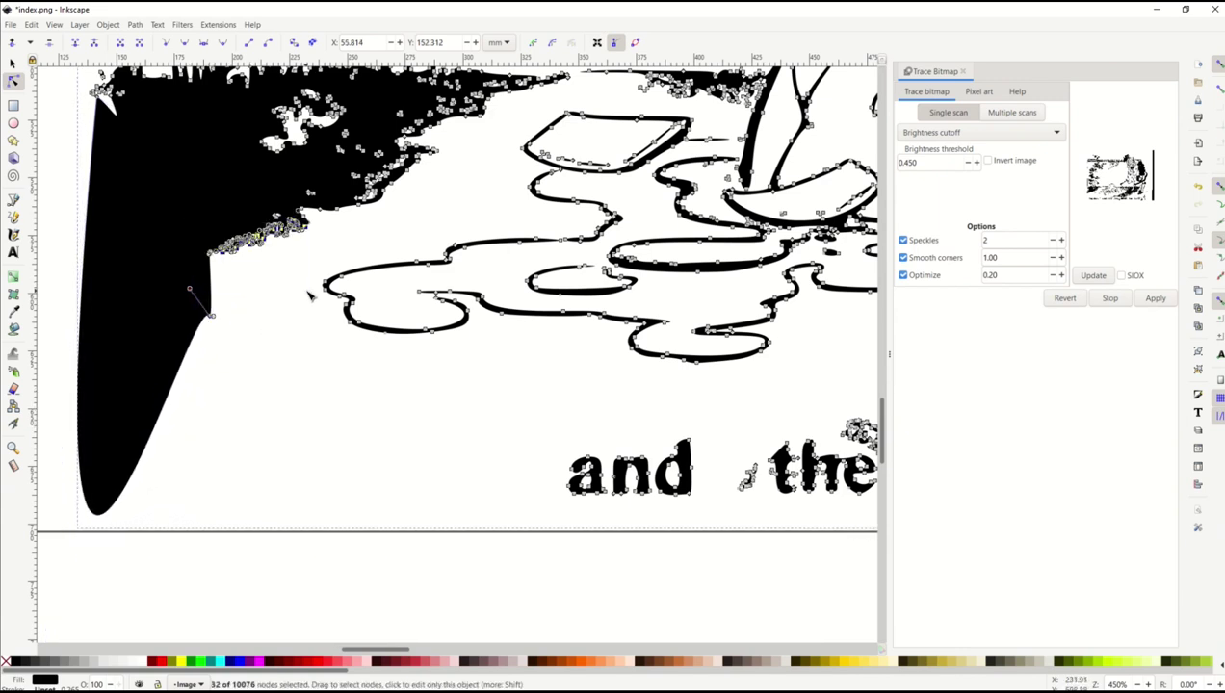
key("Delete")
left_click(210, 314)
key("Delete")
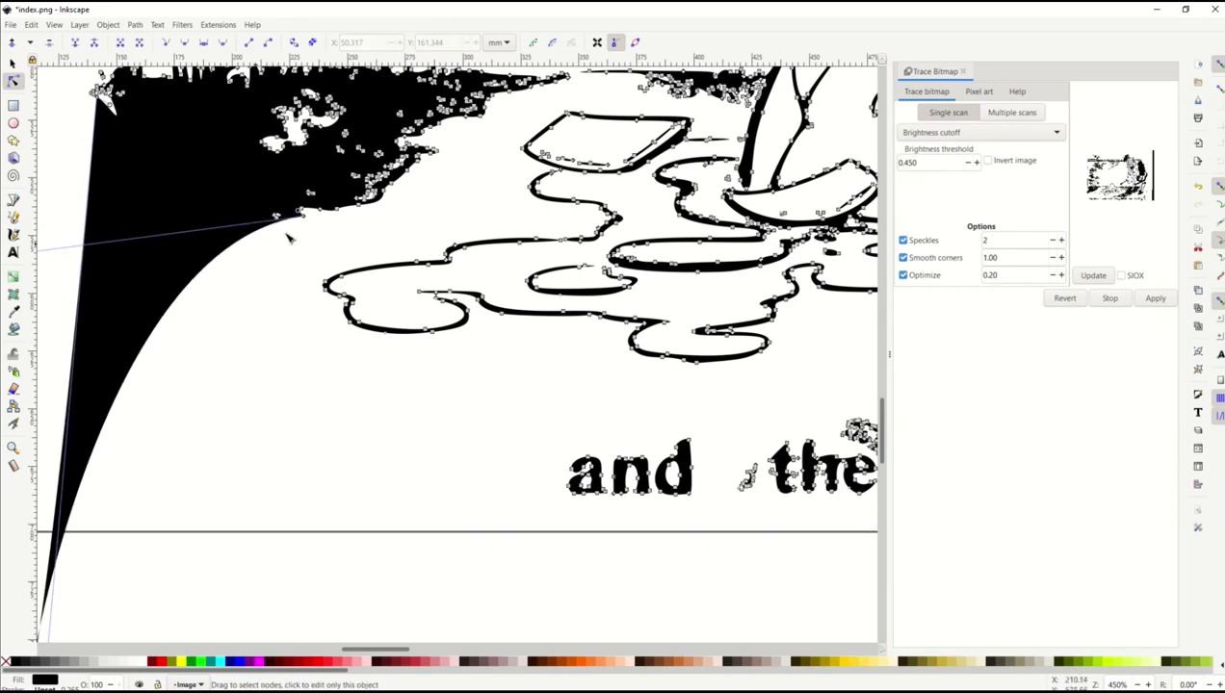
left_click_drag(301, 221, 223, 237)
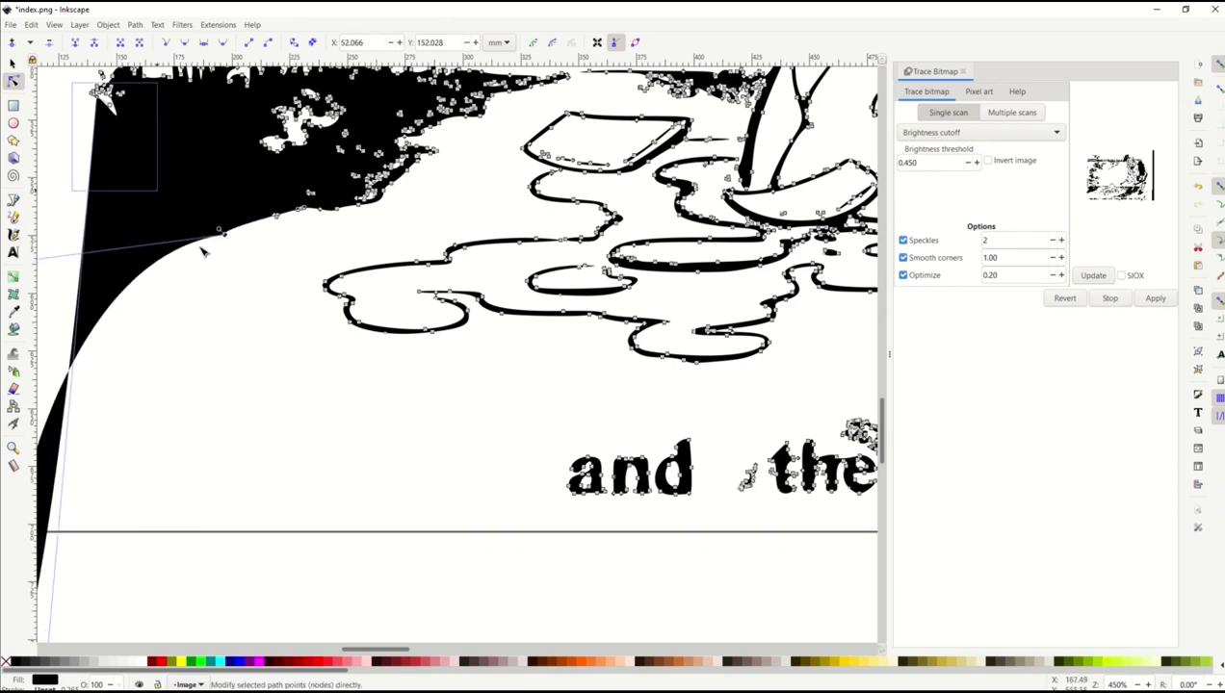
key("ctrl+z")
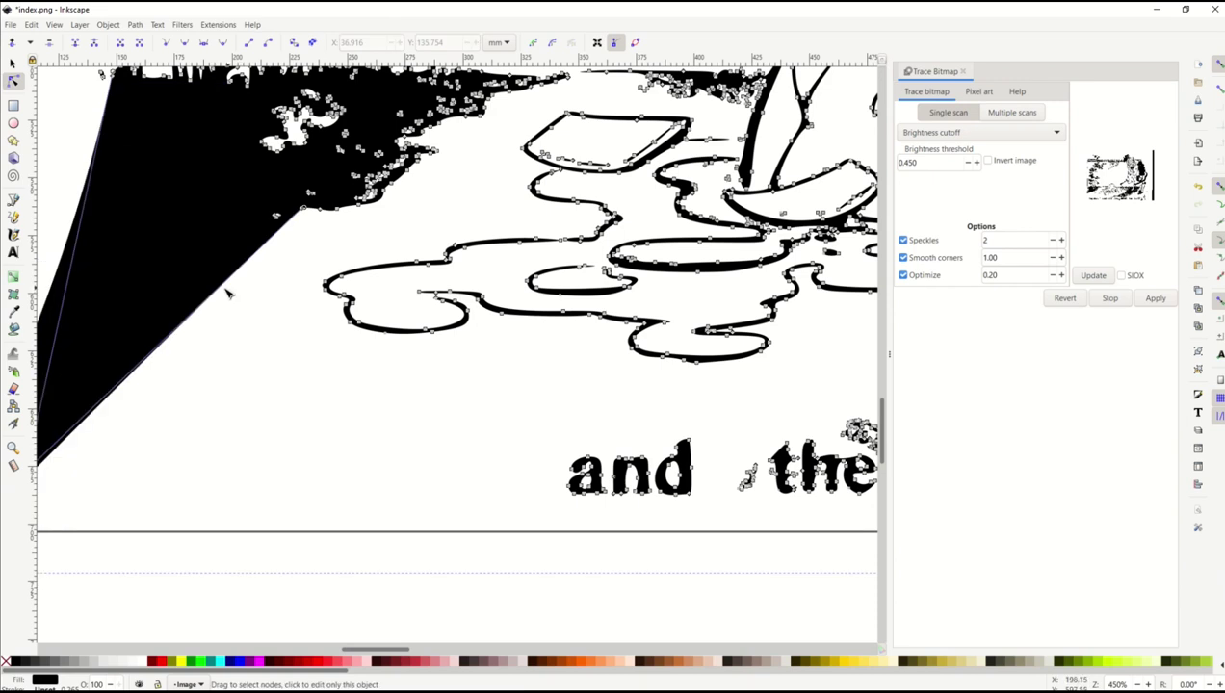
Round the ground's corner and curve its lower edge toward the image corner.
scroll(225, 294, "down", 3)
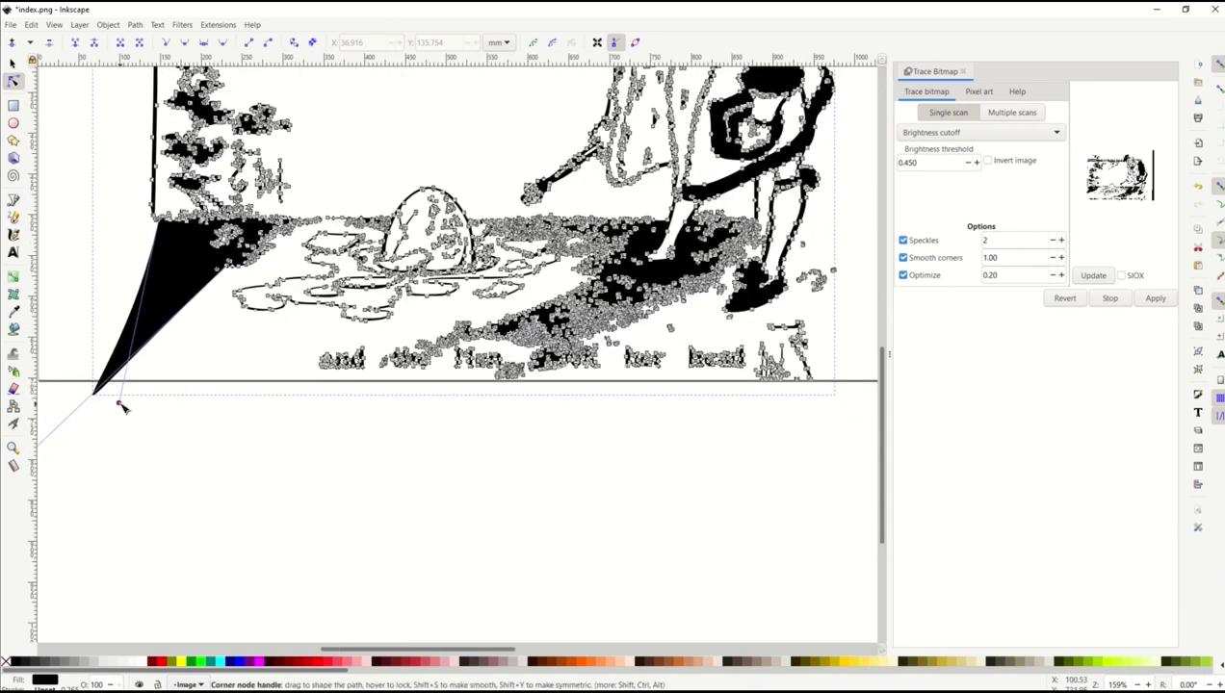
left_click_drag(123, 386, 114, 379)
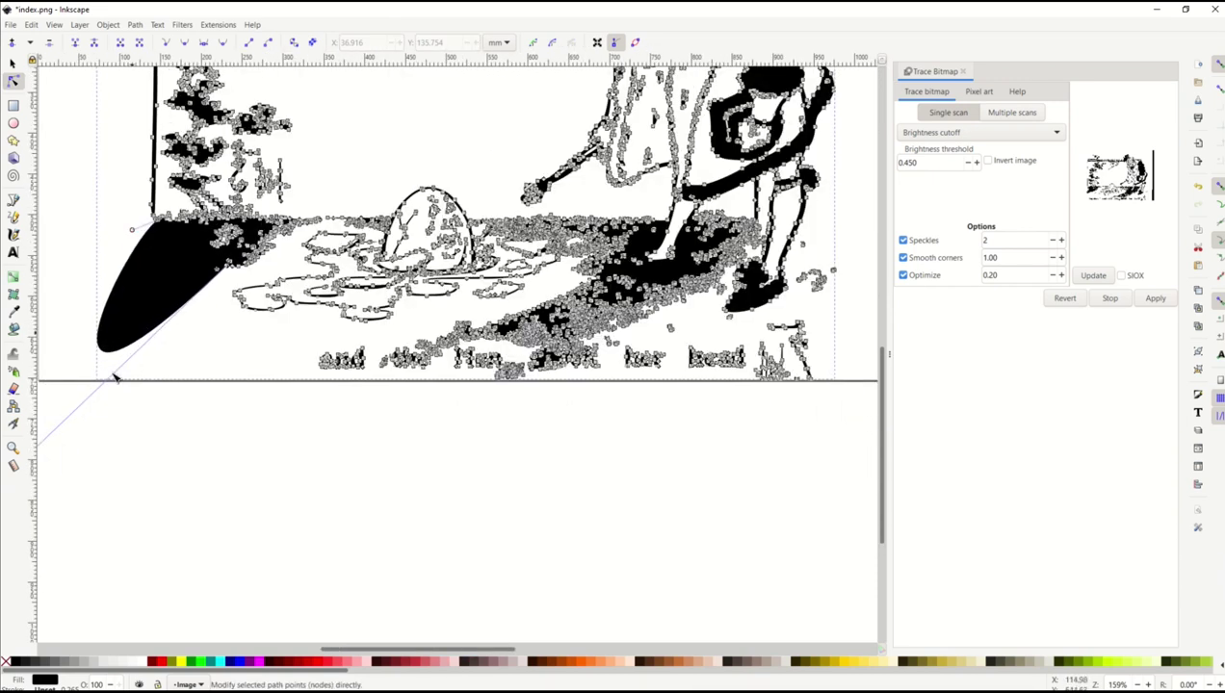
left_click_drag(338, 651, 307, 648)
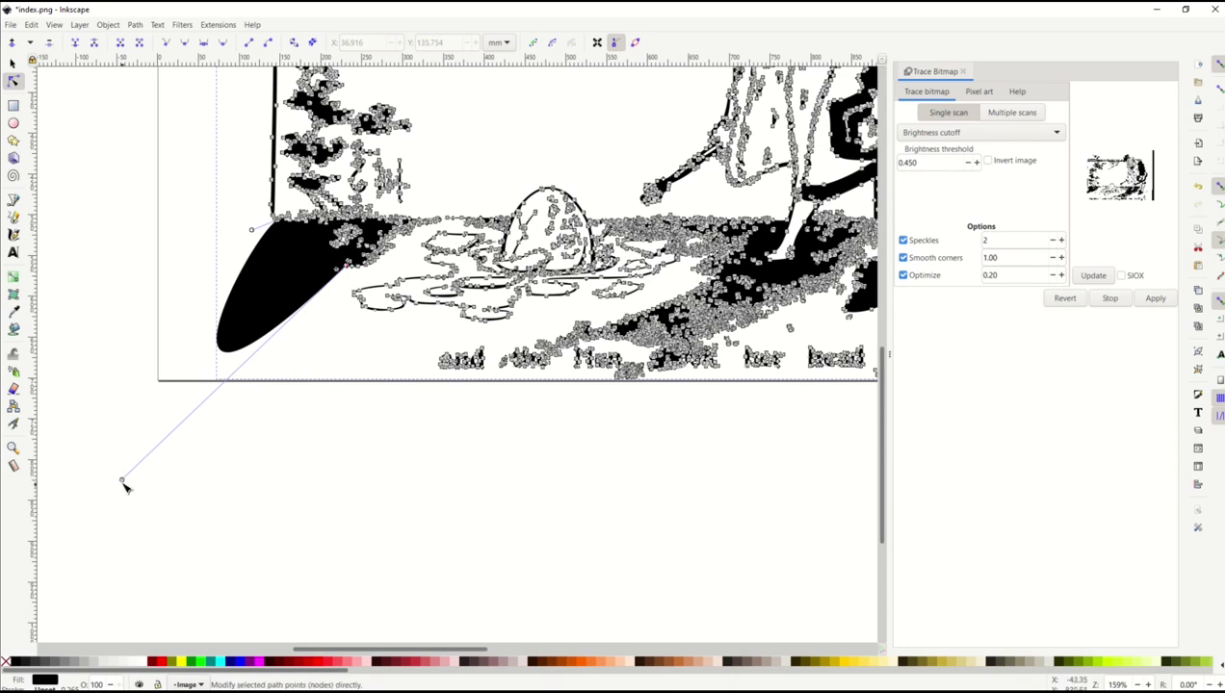
left_click_drag(123, 483, 327, 299)
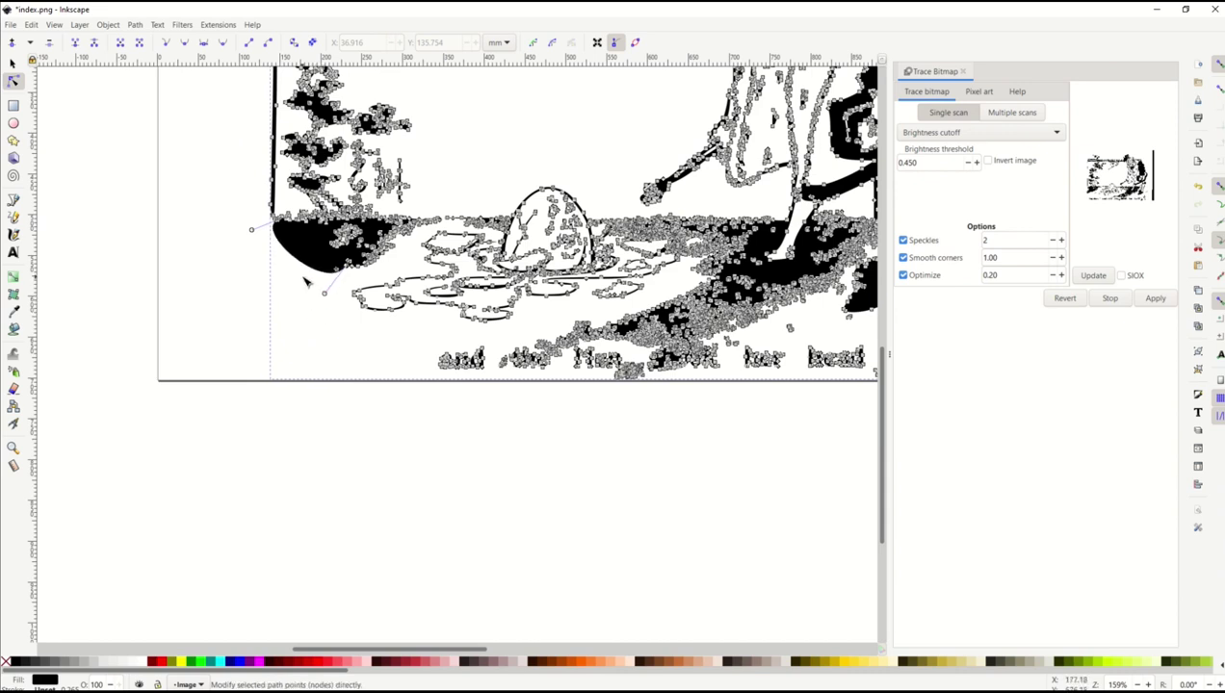
key("Escape")
scroll(339, 320, "up", 2)
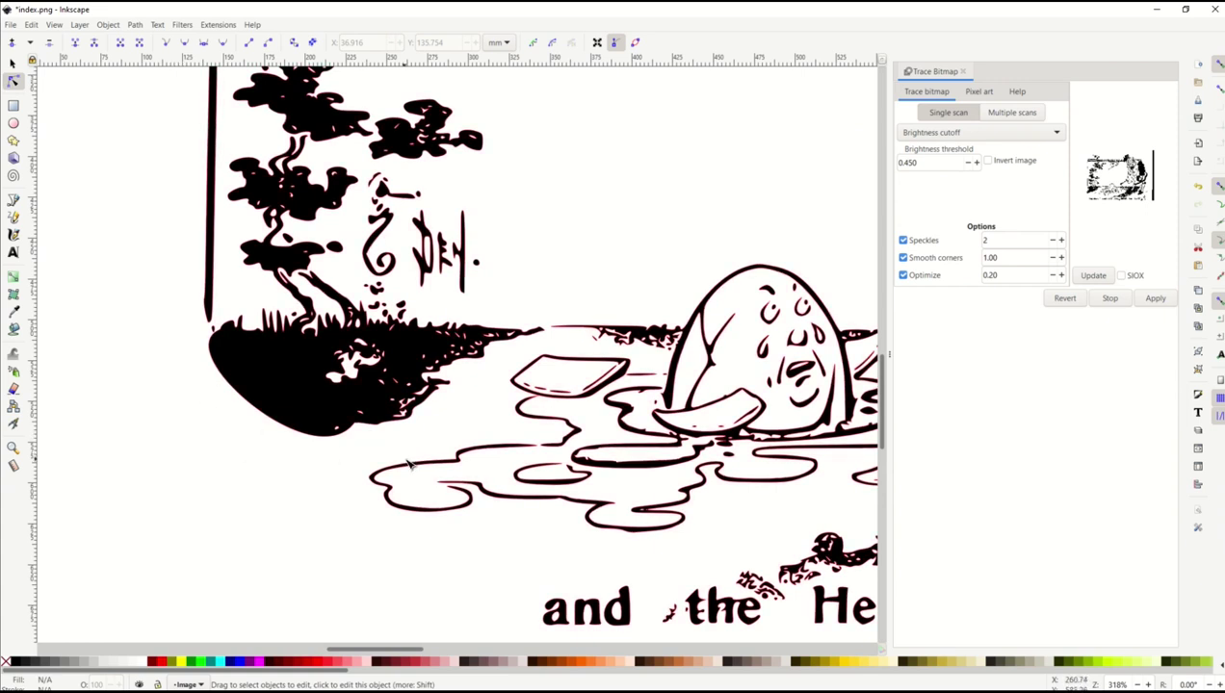
left_click(223, 331)
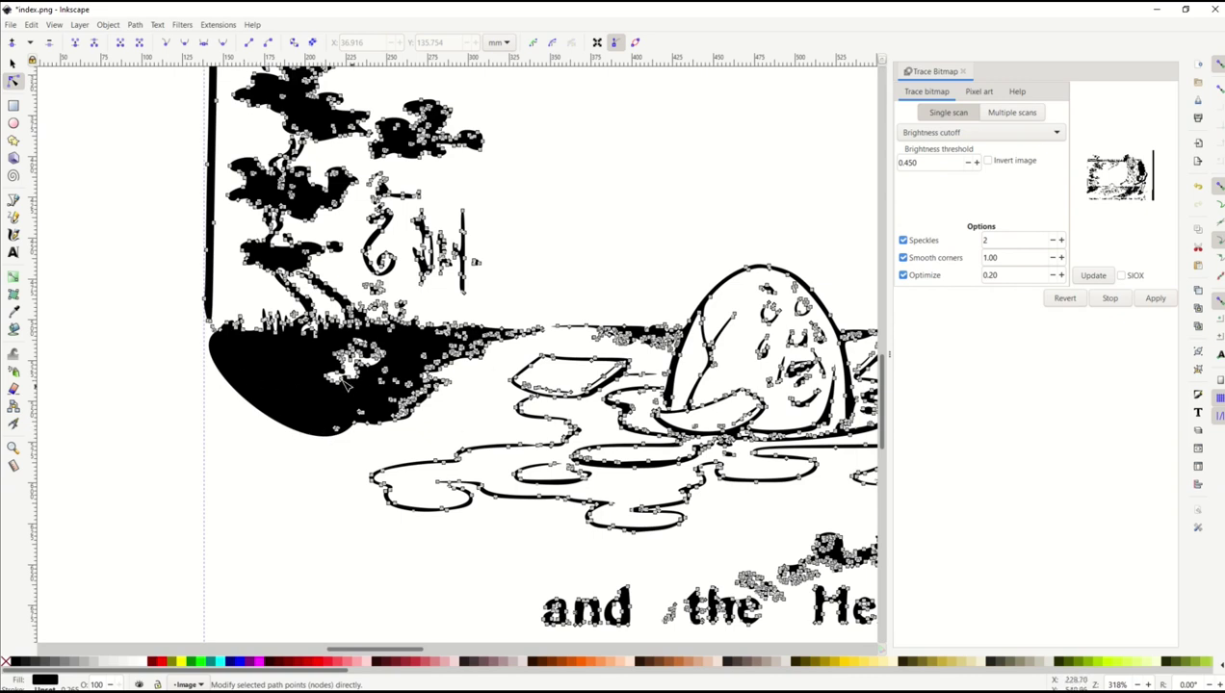
key("s")
key("5")
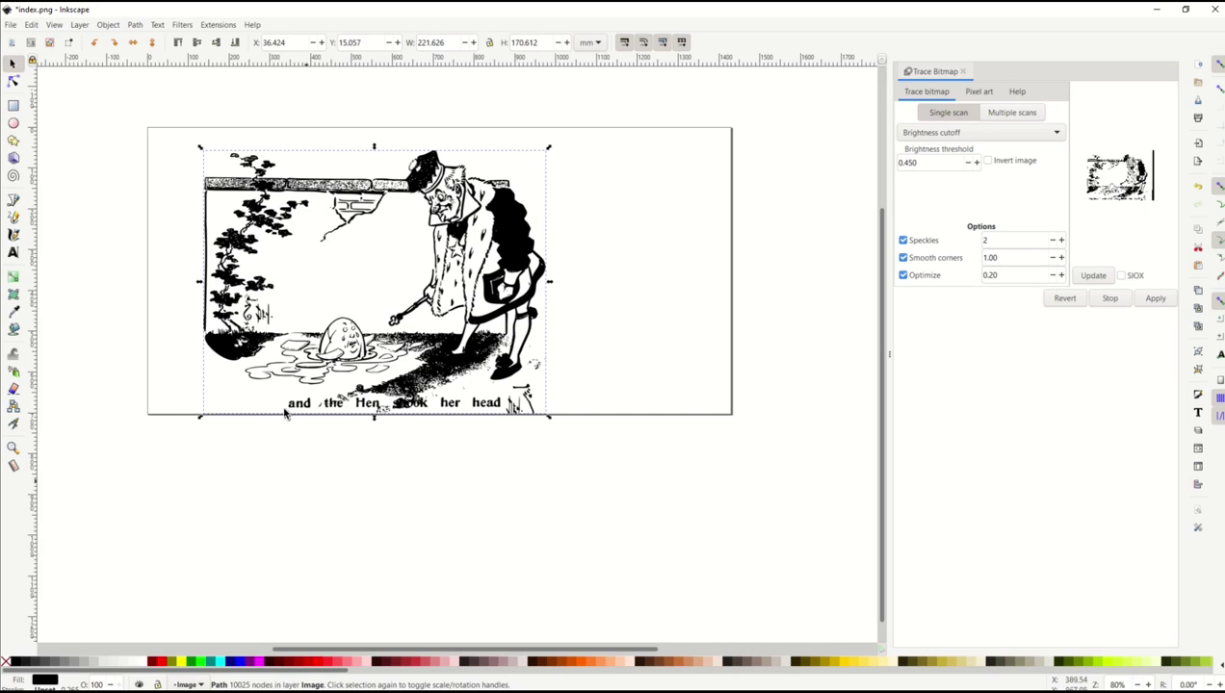
left_click(13, 82)
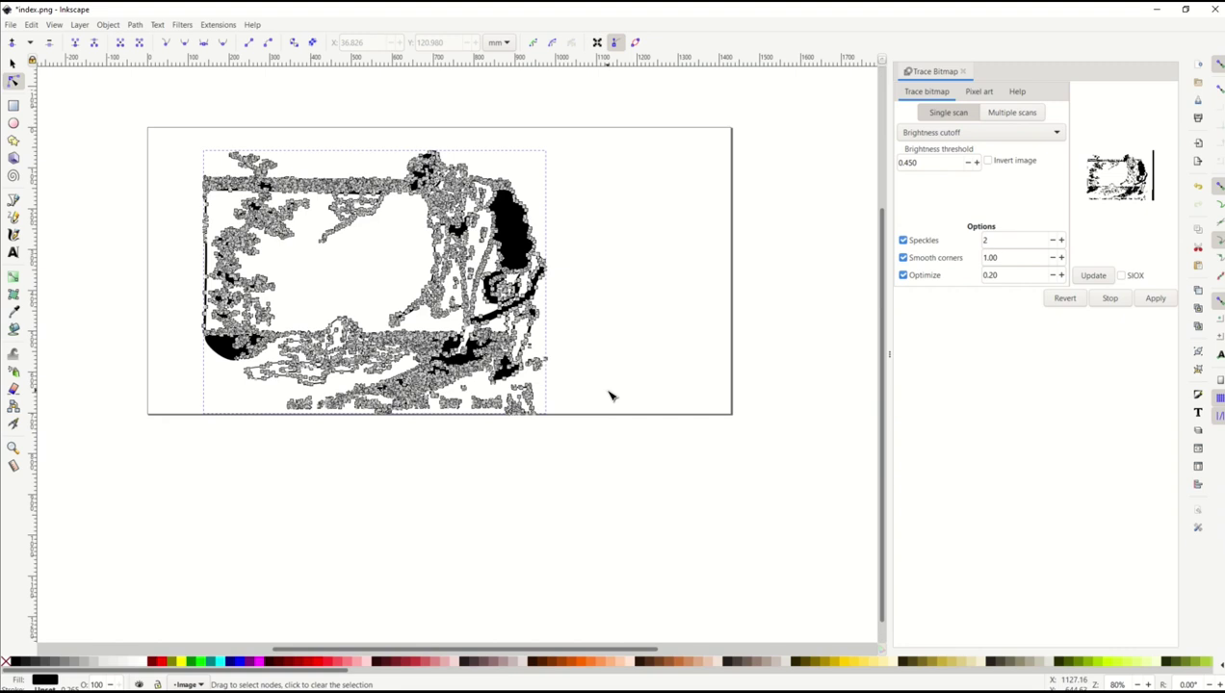
left_click(134, 26)
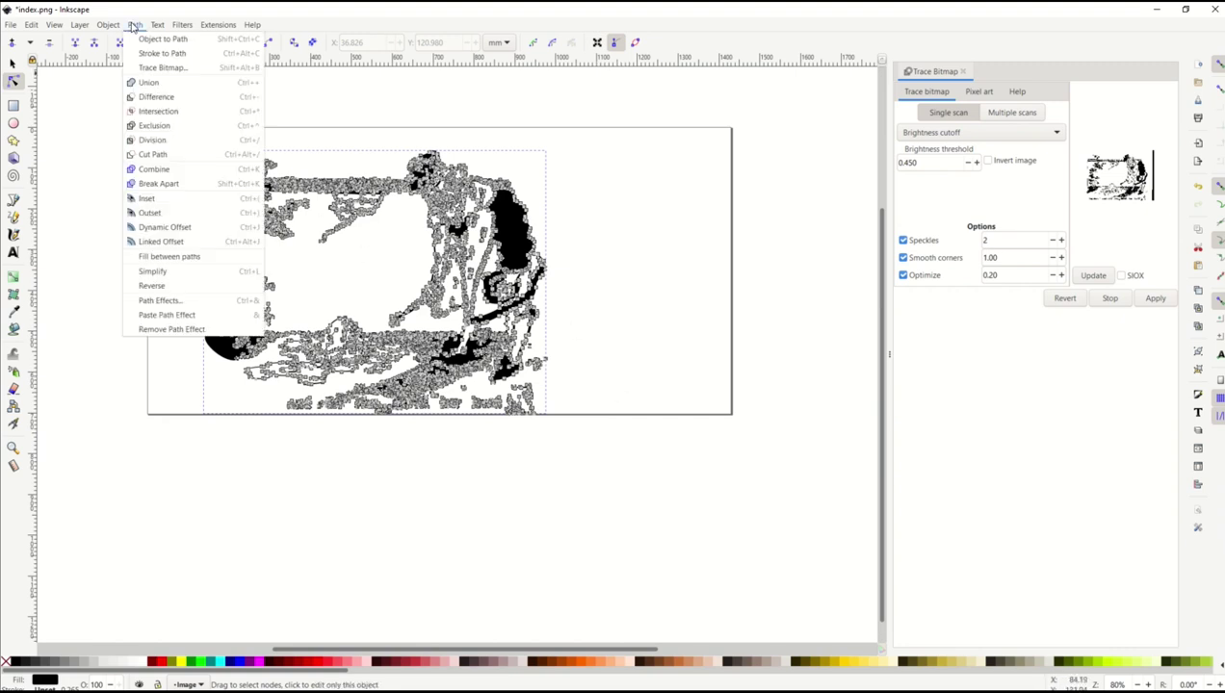
left_click(153, 272)
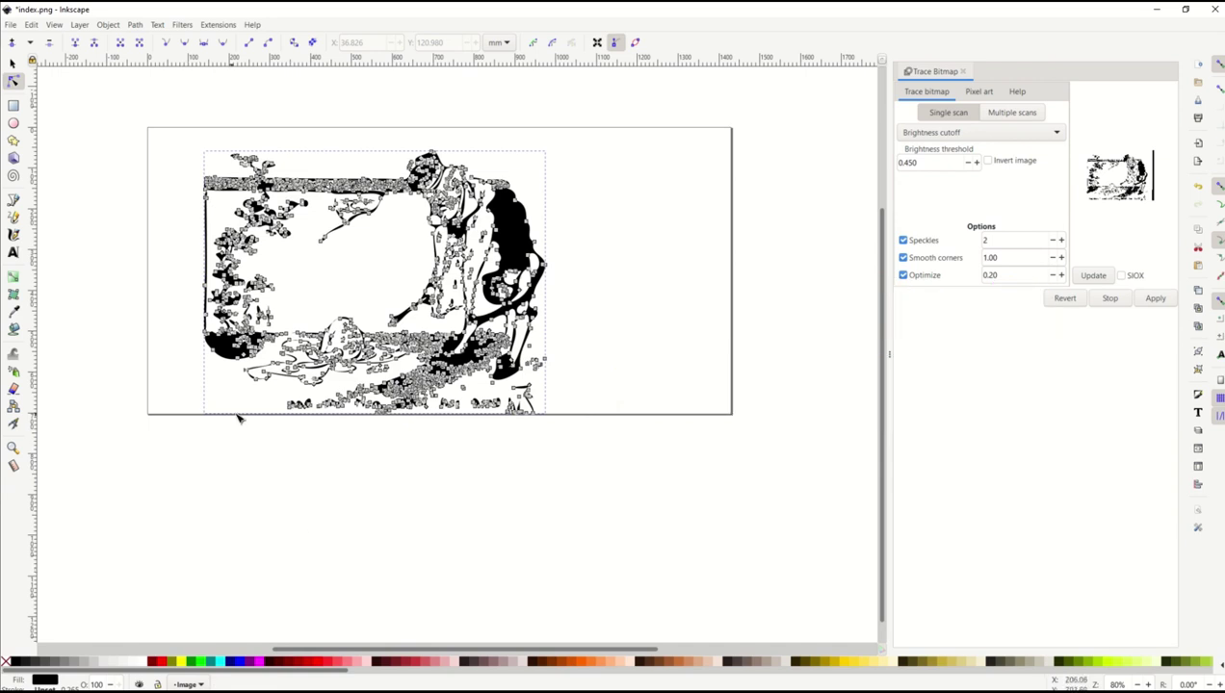
left_click(13, 63)
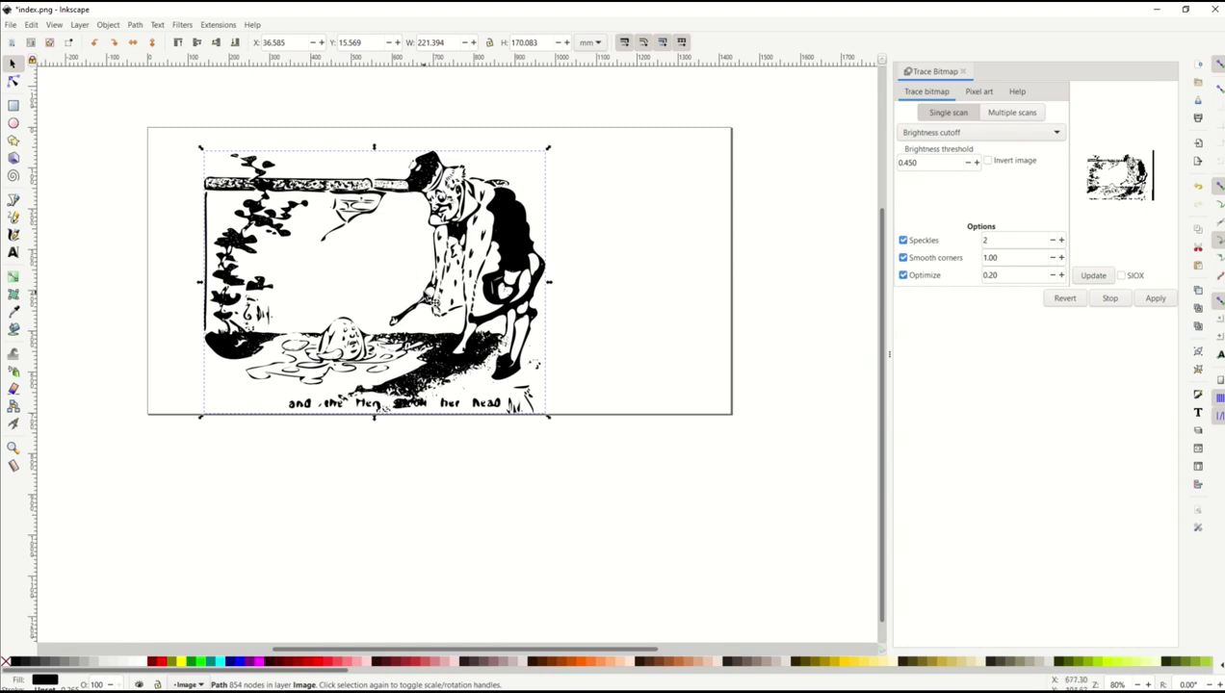
scroll(378, 306, "up", 1)
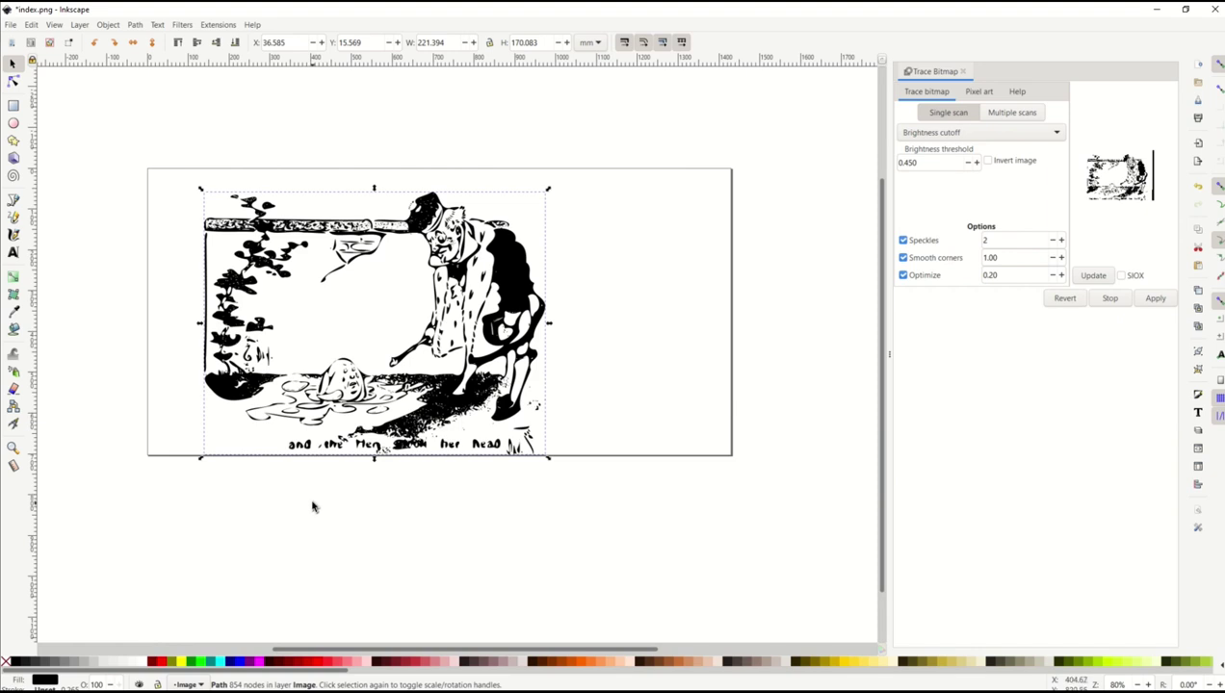
key("ctrl+z")
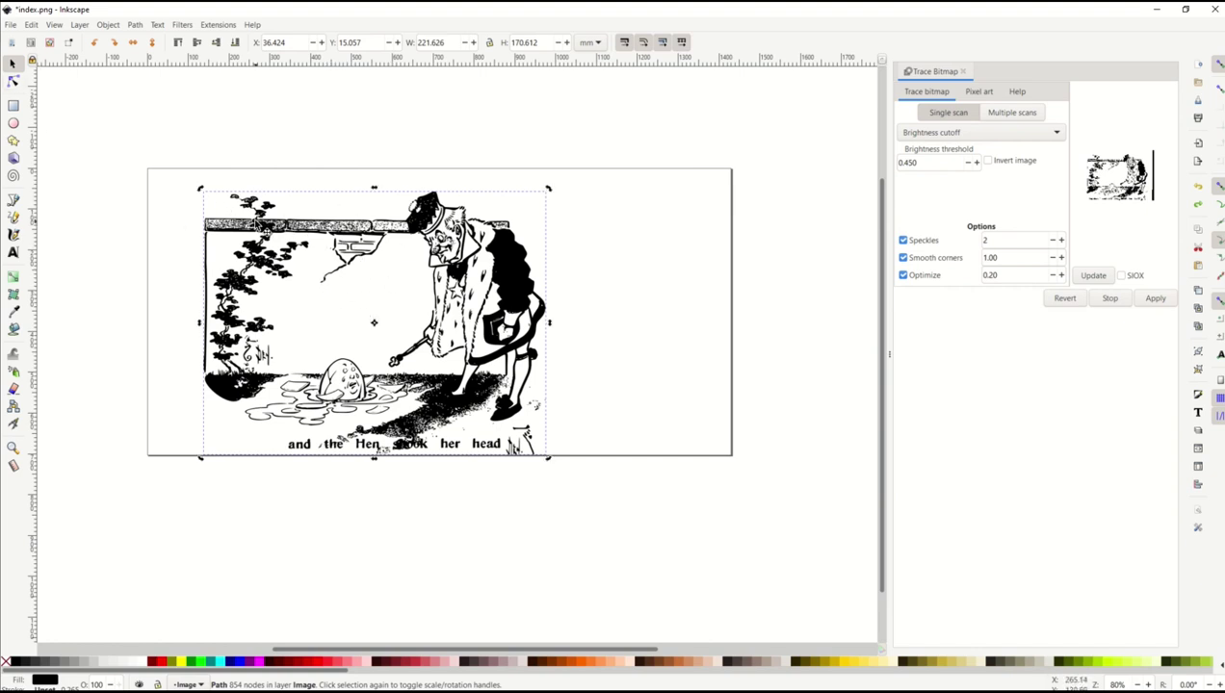
Delete the thin tail and stray black blob nodes below the hanging sign, leaving 9996 nodes.
key("n")
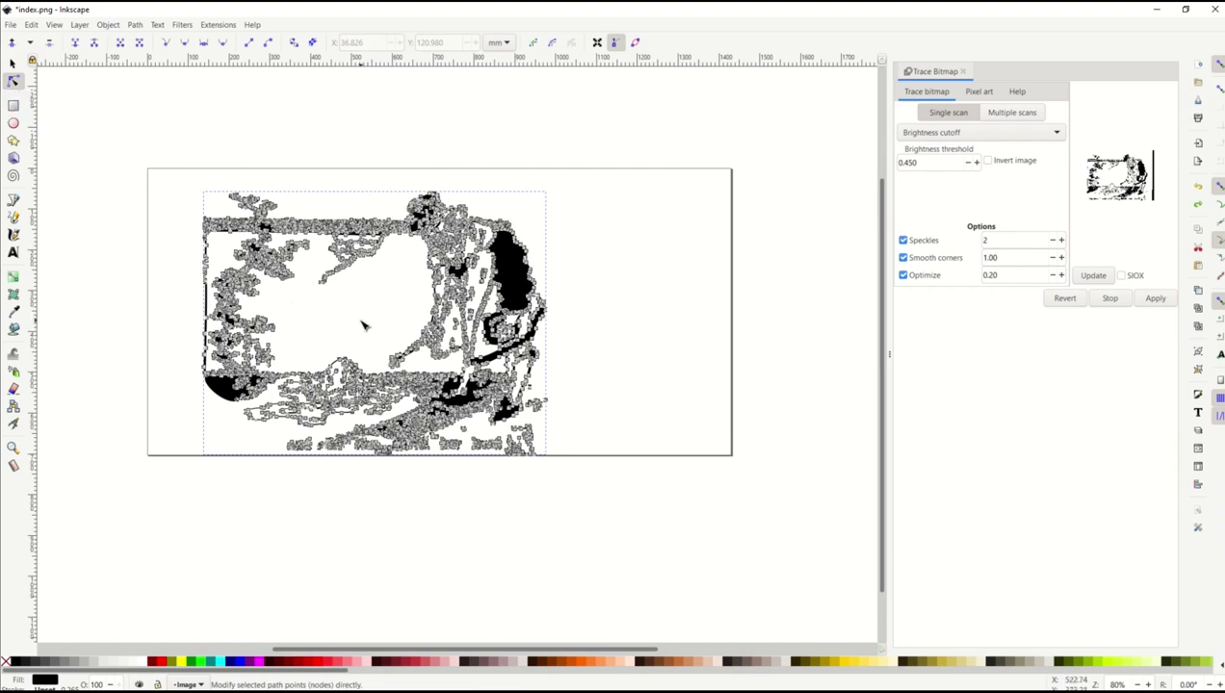
scroll(354, 324, "up", 4, "ctrl")
scroll(354, 325, "up", 6)
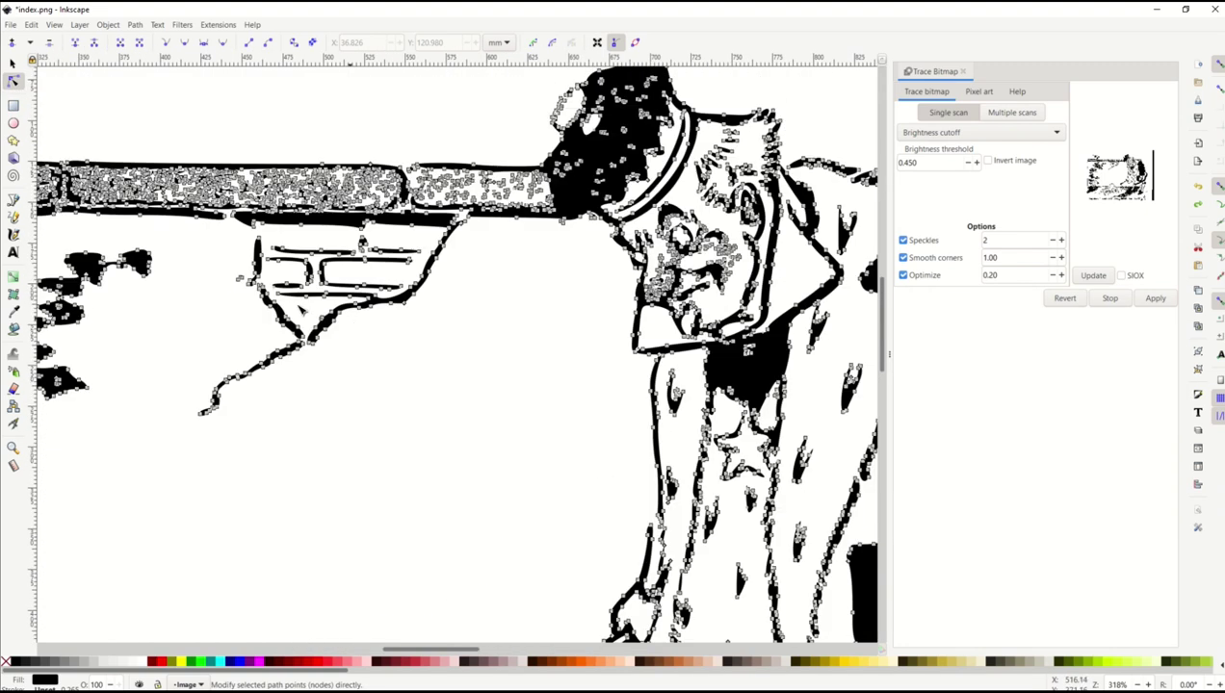
left_click_drag(186, 343, 323, 439)
key("Delete")
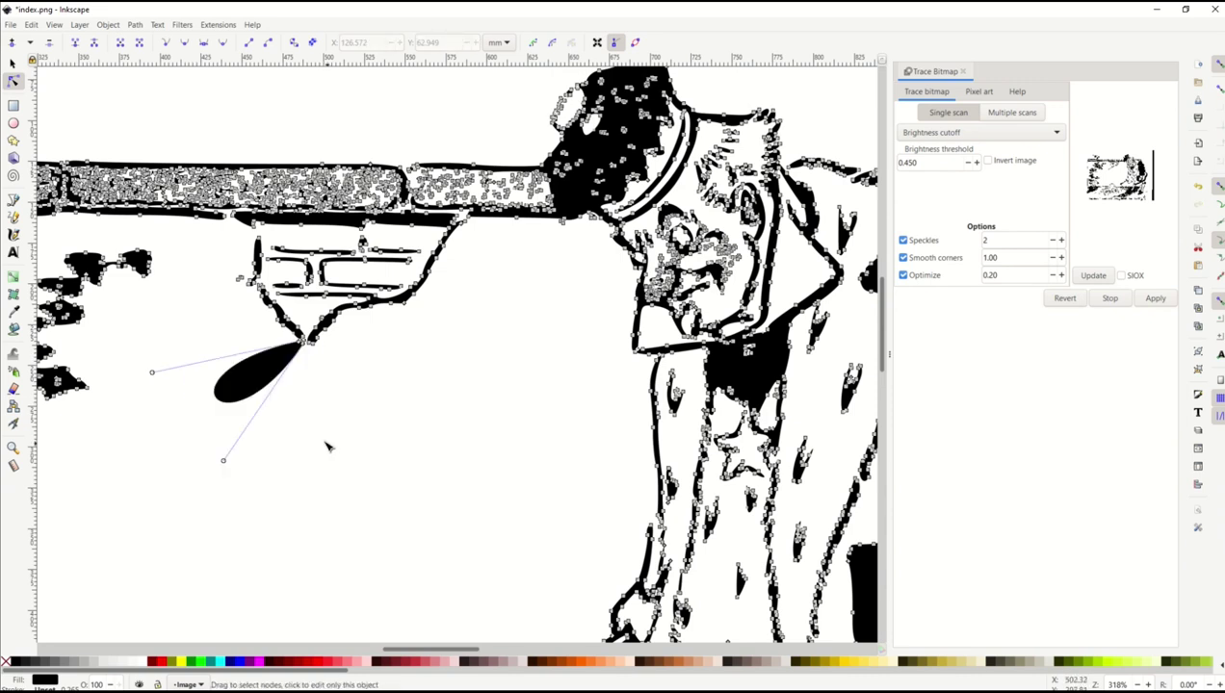
left_click_drag(225, 464, 328, 401)
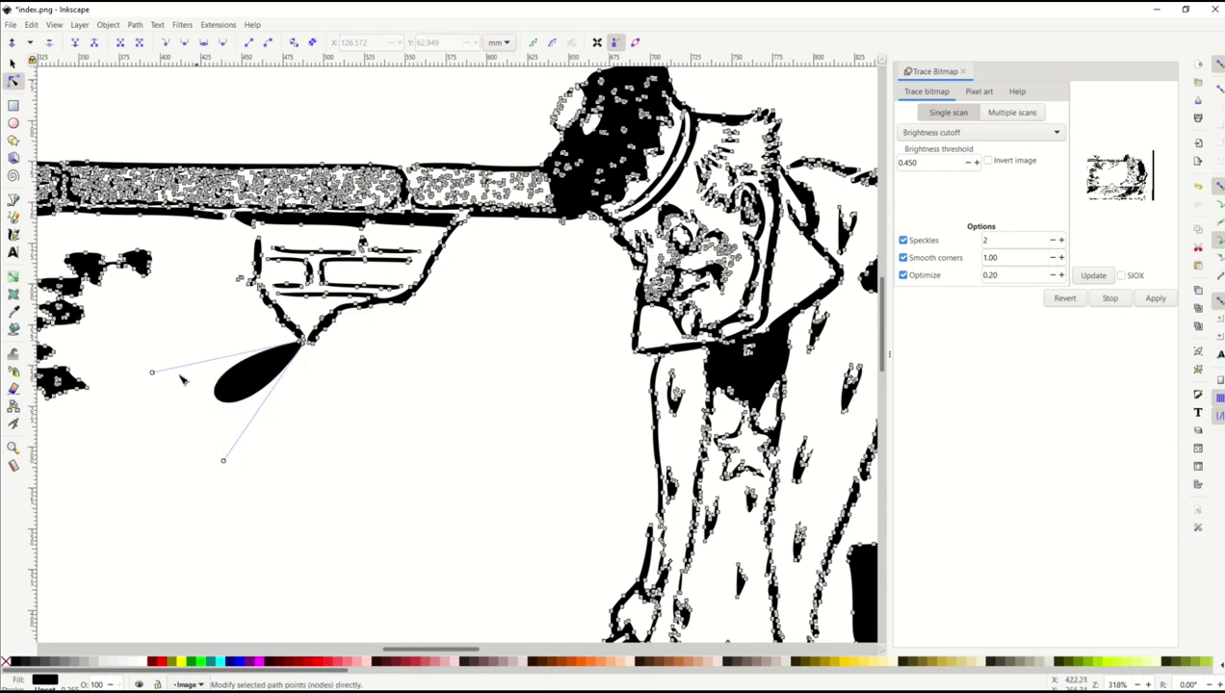
left_click_drag(154, 372, 262, 336)
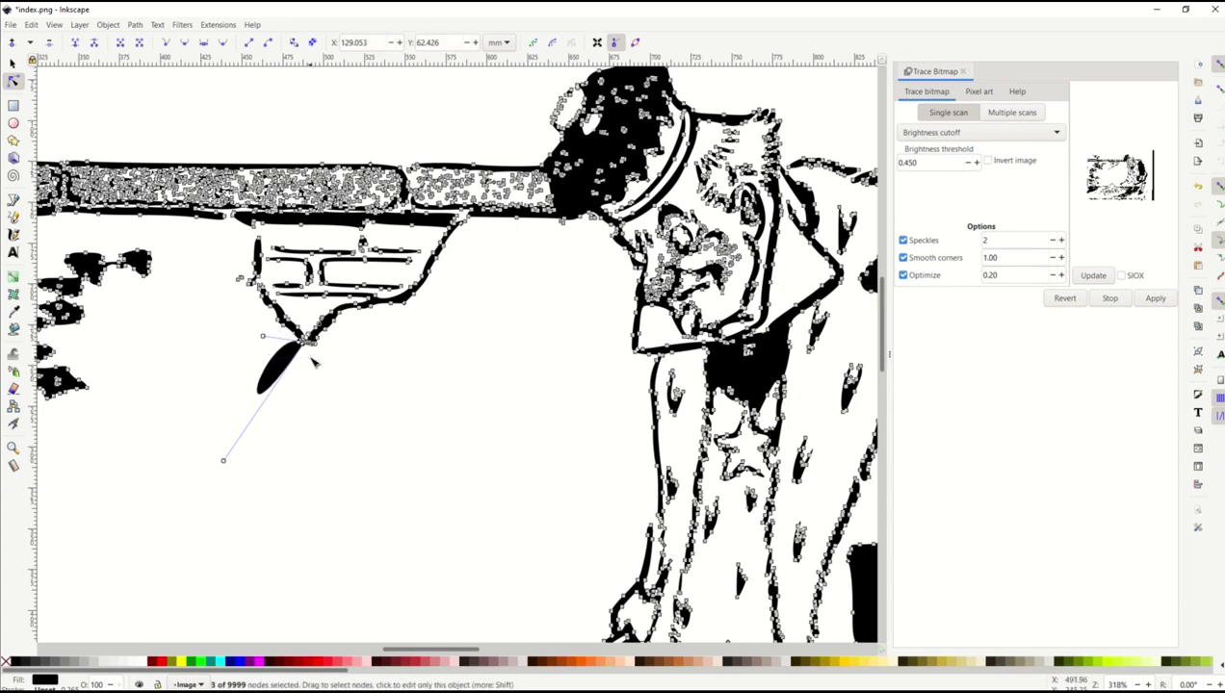
key("Delete")
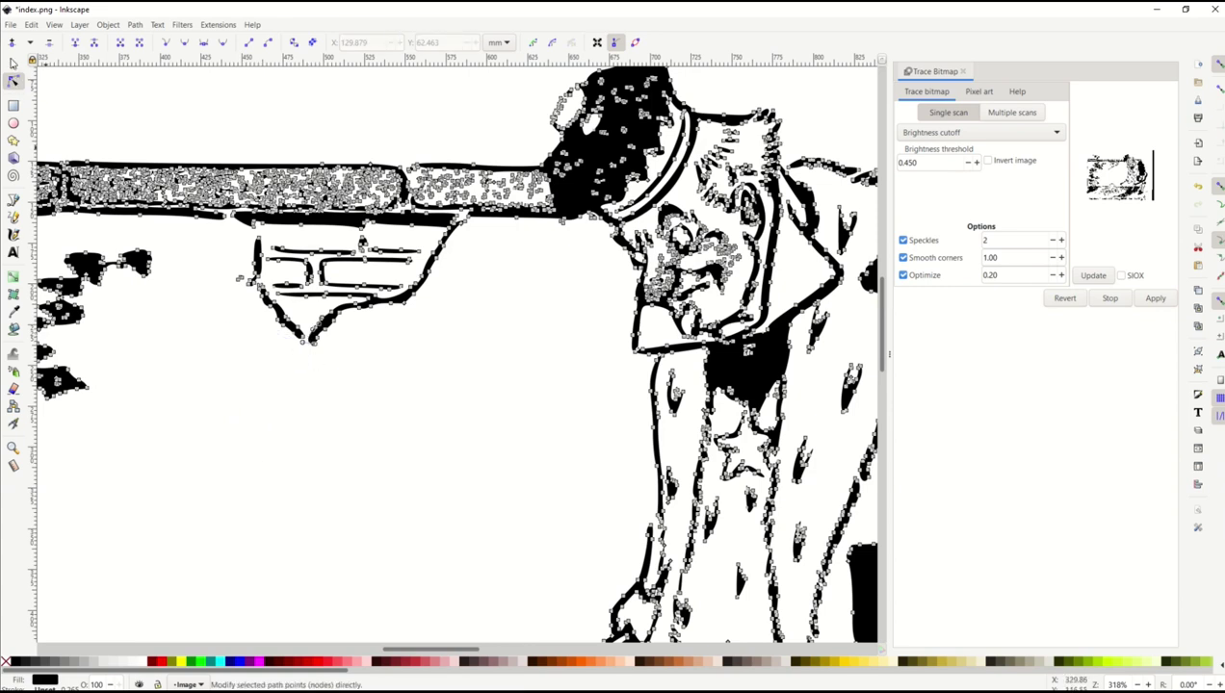
key("s")
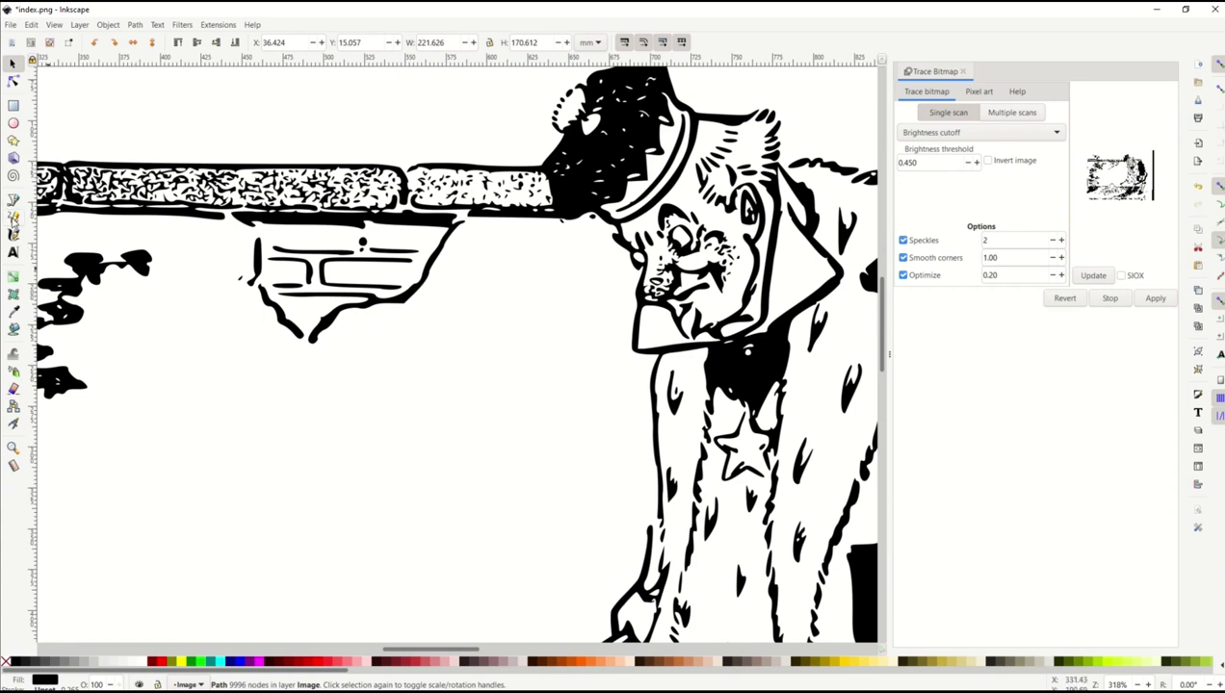
left_click(13, 220)
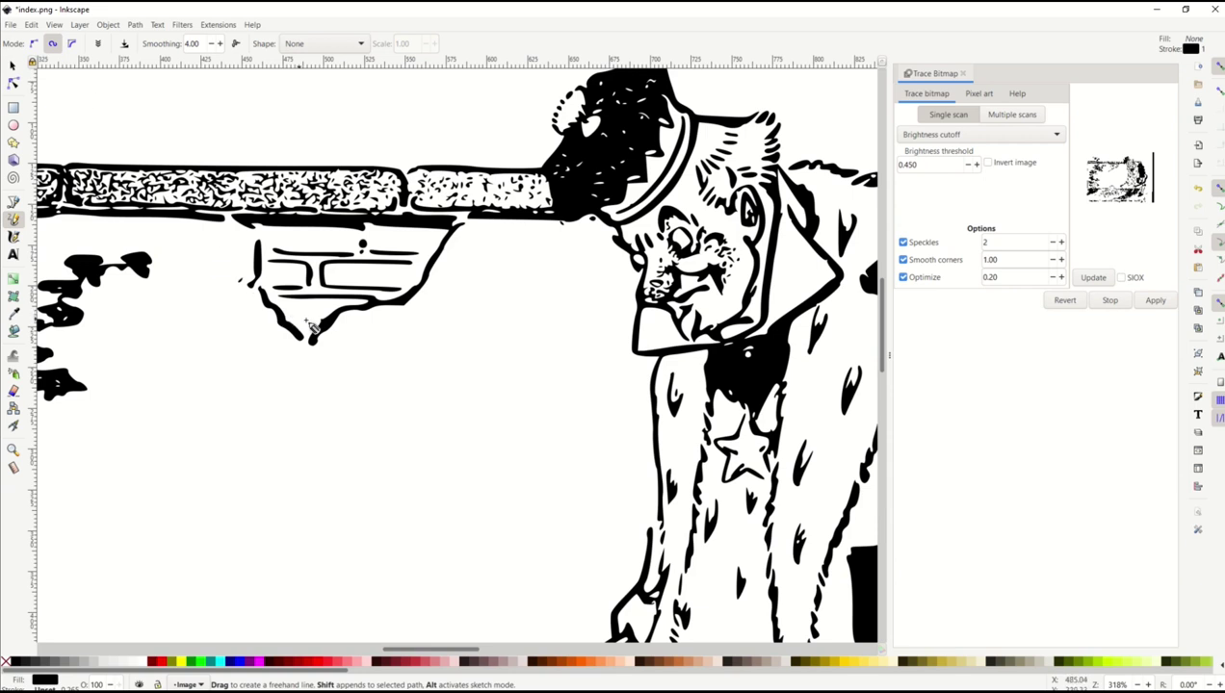
mouse_move(313, 336)
left_mouse_down()
mouse_move(342, 335)
mouse_move(357, 374)
left_mouse_up()
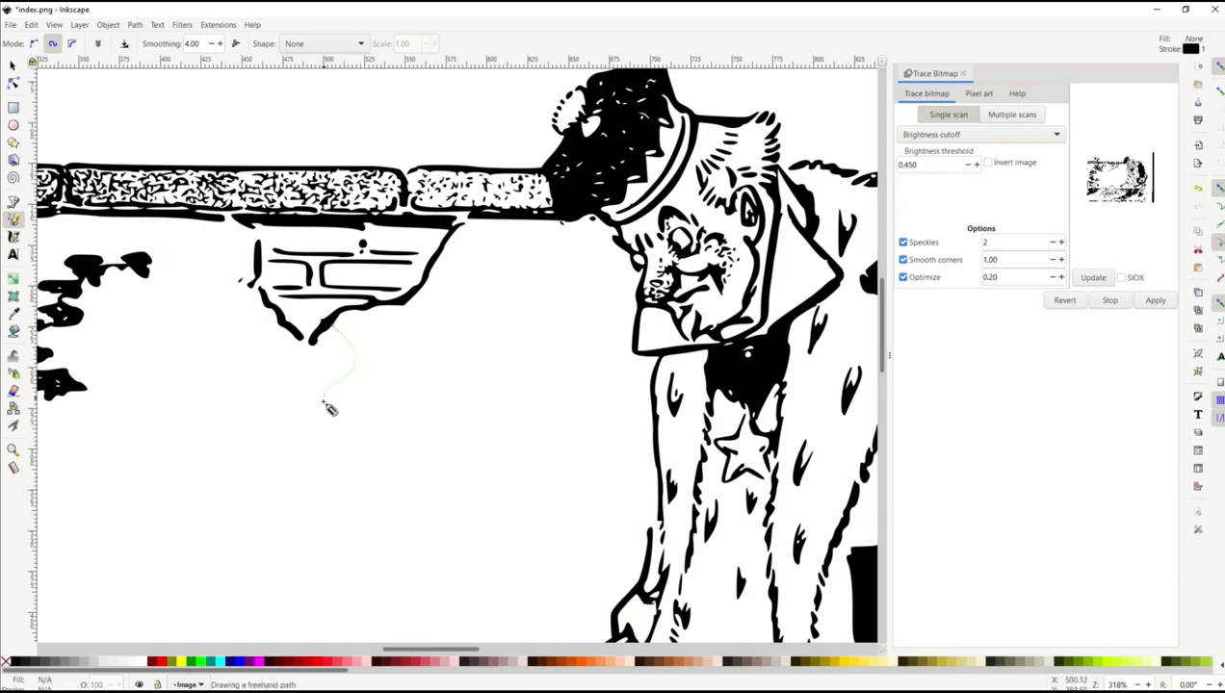
left_click_drag(327, 416, 358, 452)
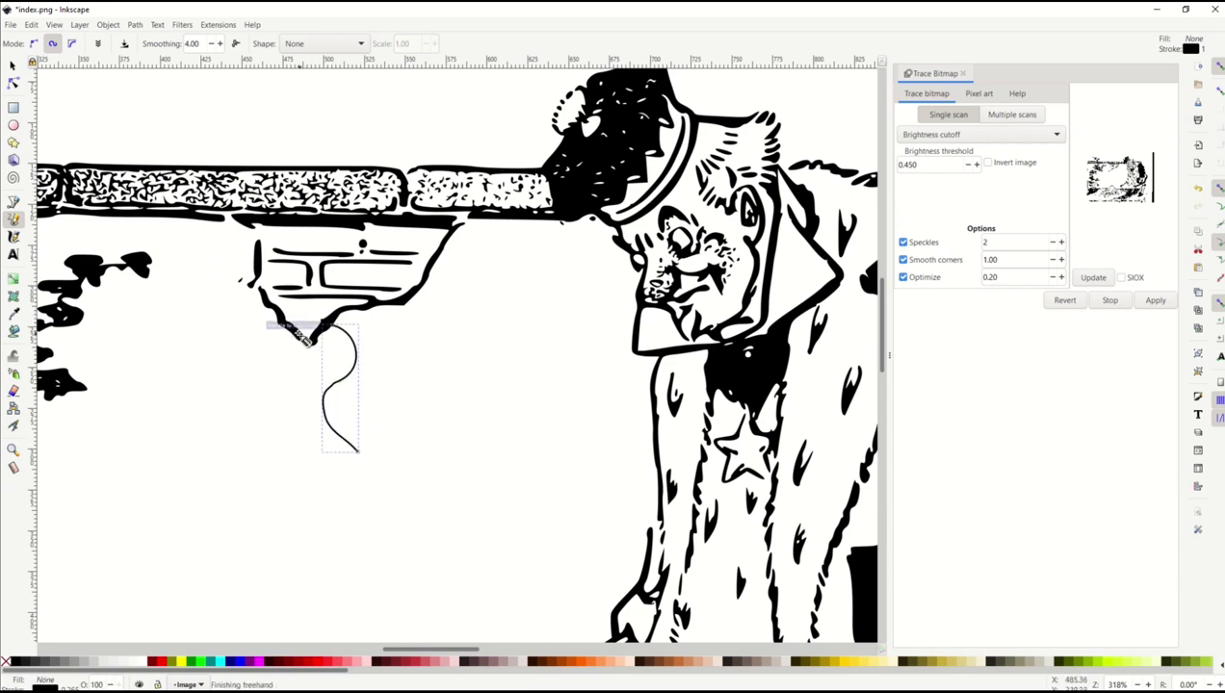
mouse_move(296, 334)
left_mouse_down()
mouse_move(269, 366)
mouse_move(216, 362)
mouse_move(255, 434)
mouse_move(156, 454)
left_mouse_up()
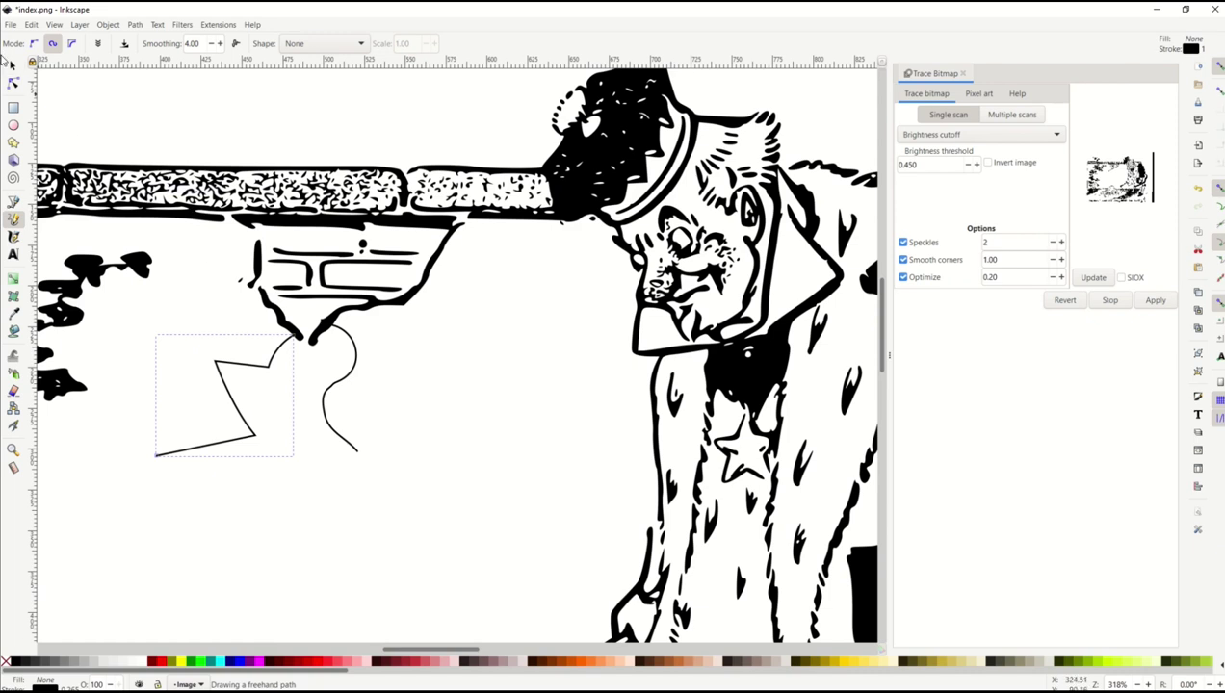
key("ctrl+z")
key("ctrl+z")
key("ctrl+z")
key("ctrl+z")
key("ctrl+z")
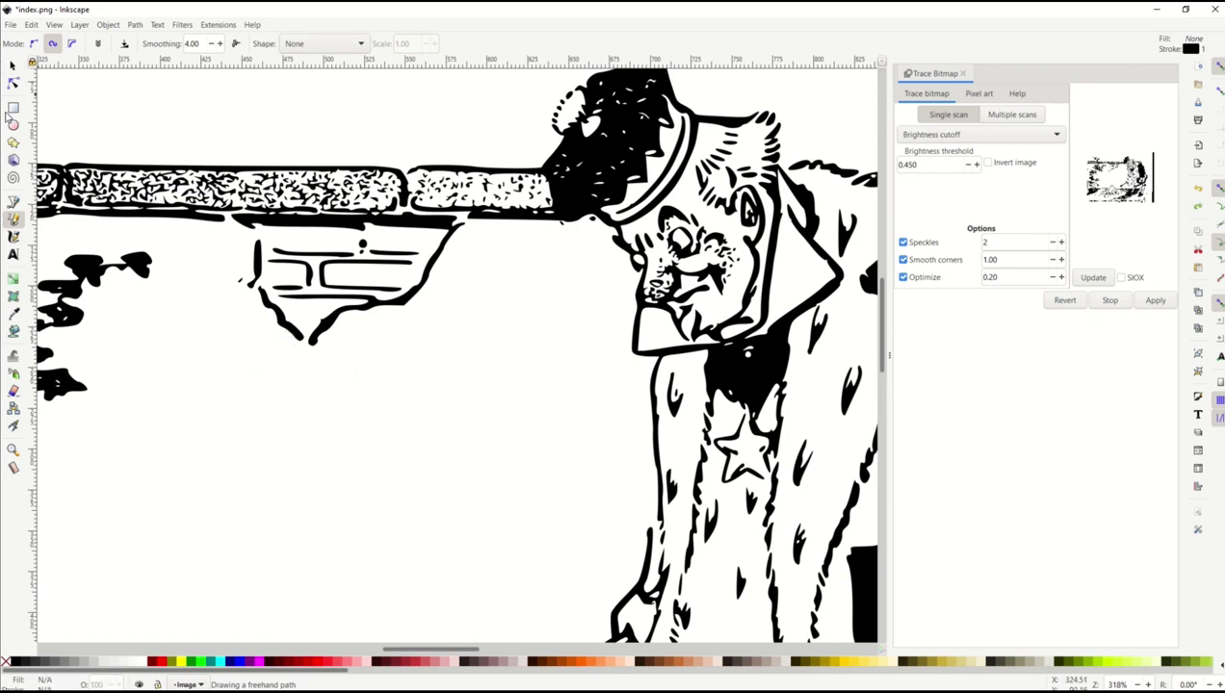
With the Calligraphy tool's Brush preset, draw a curving stroke below the bracket.
left_click(13, 237)
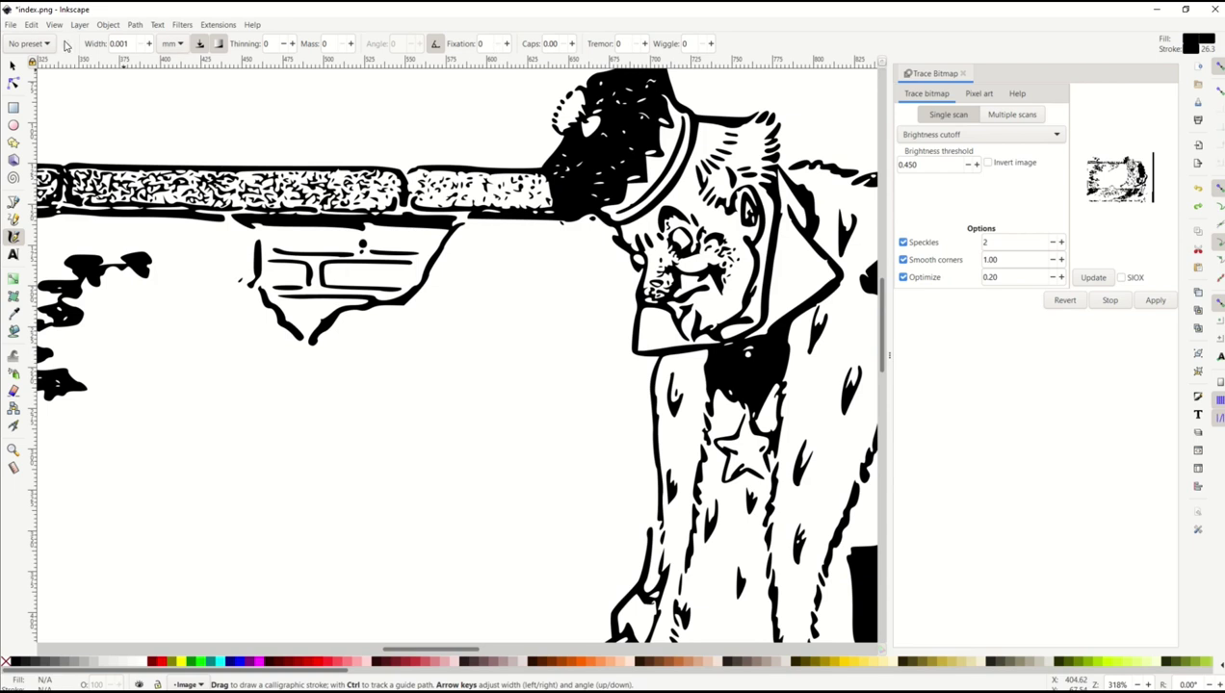
left_click(48, 44)
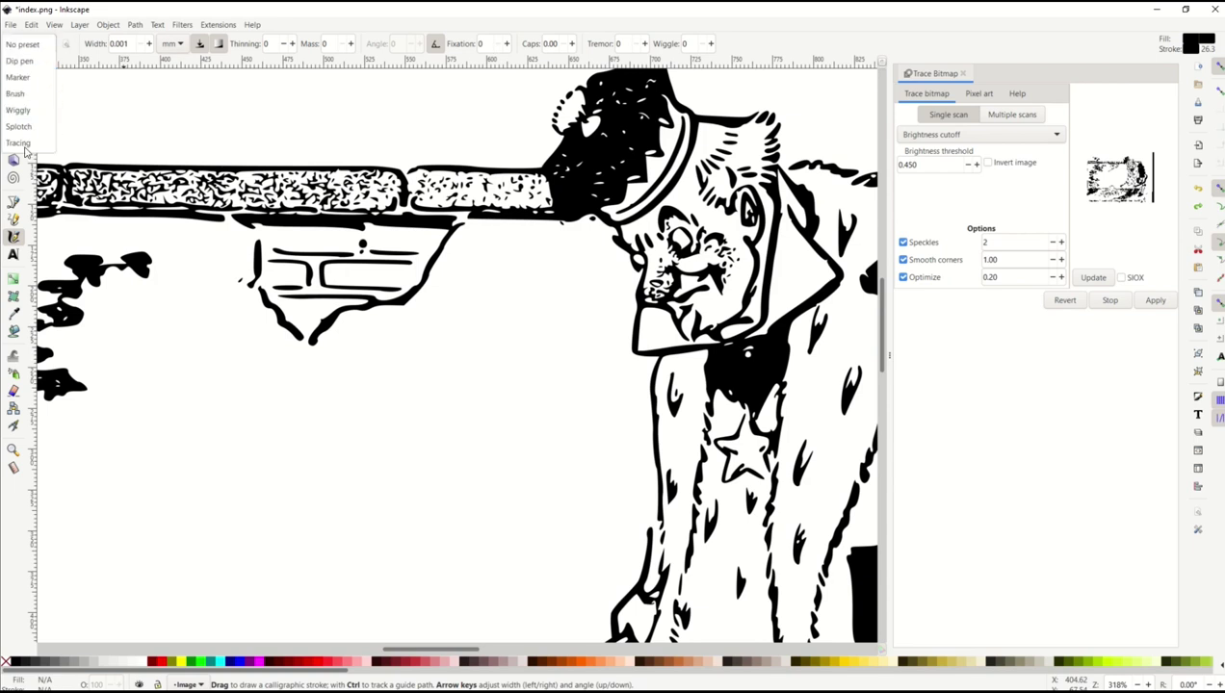
left_click(17, 95)
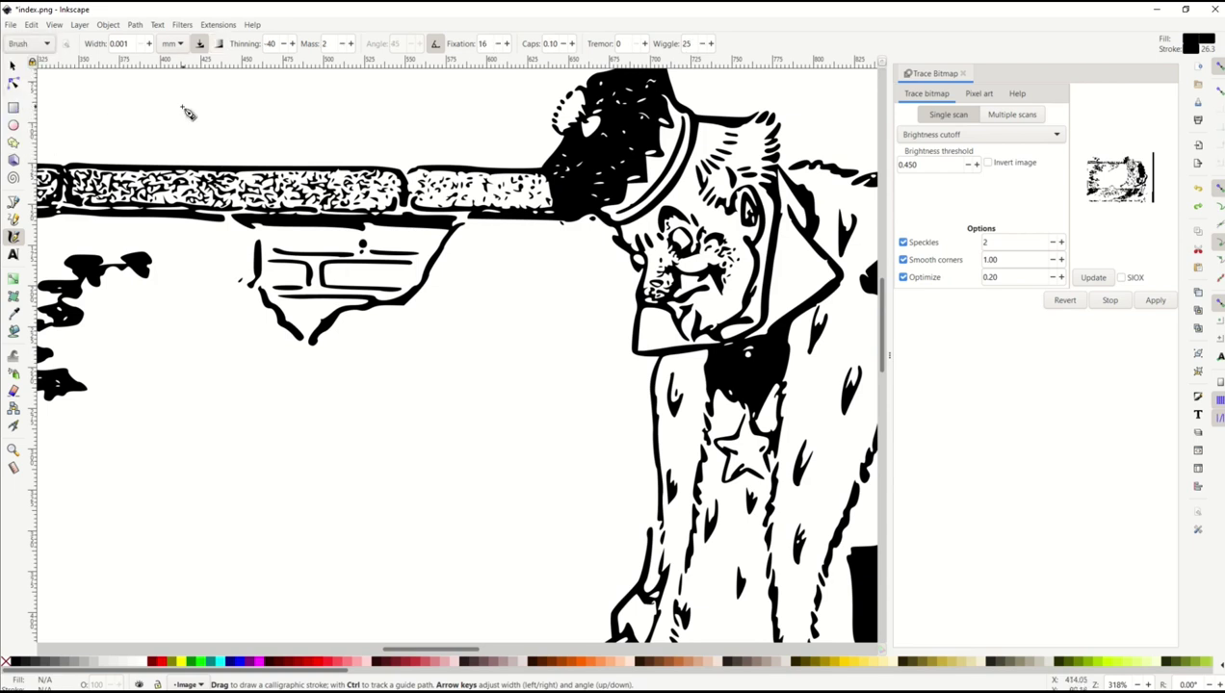
left_click_drag(269, 326, 252, 366)
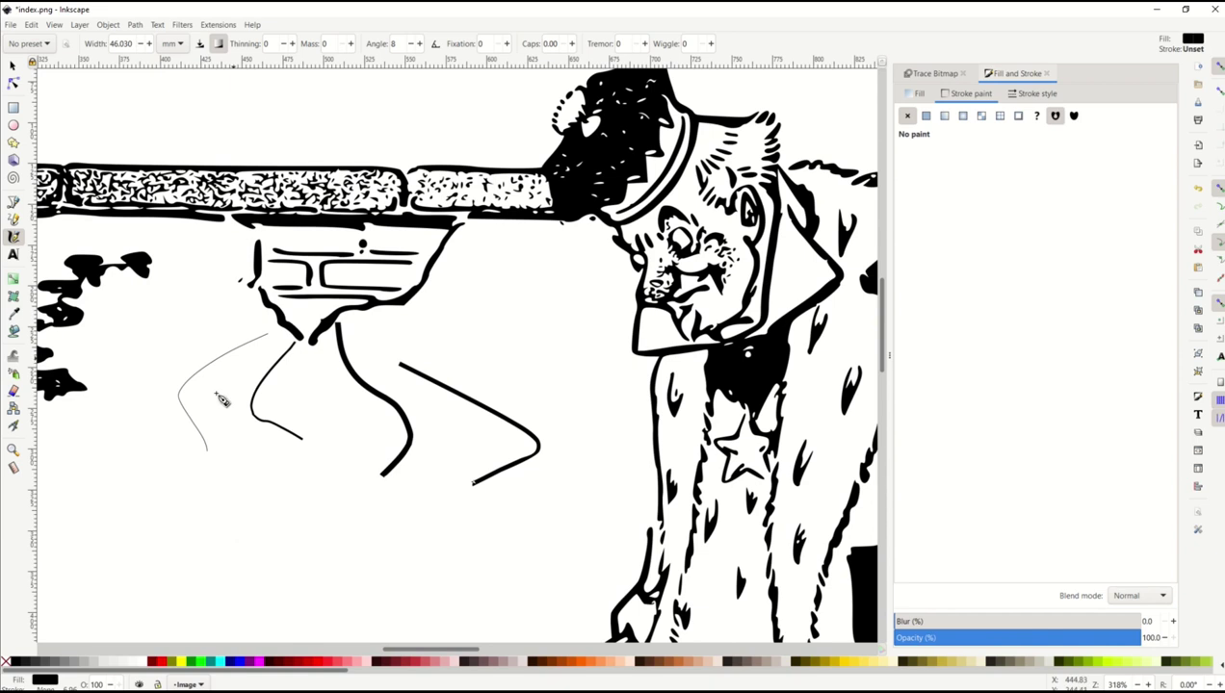
Remove the stroke's outline, reduce the pen width, and draw a thin calligraphic line down the left.
left_click(927, 116)
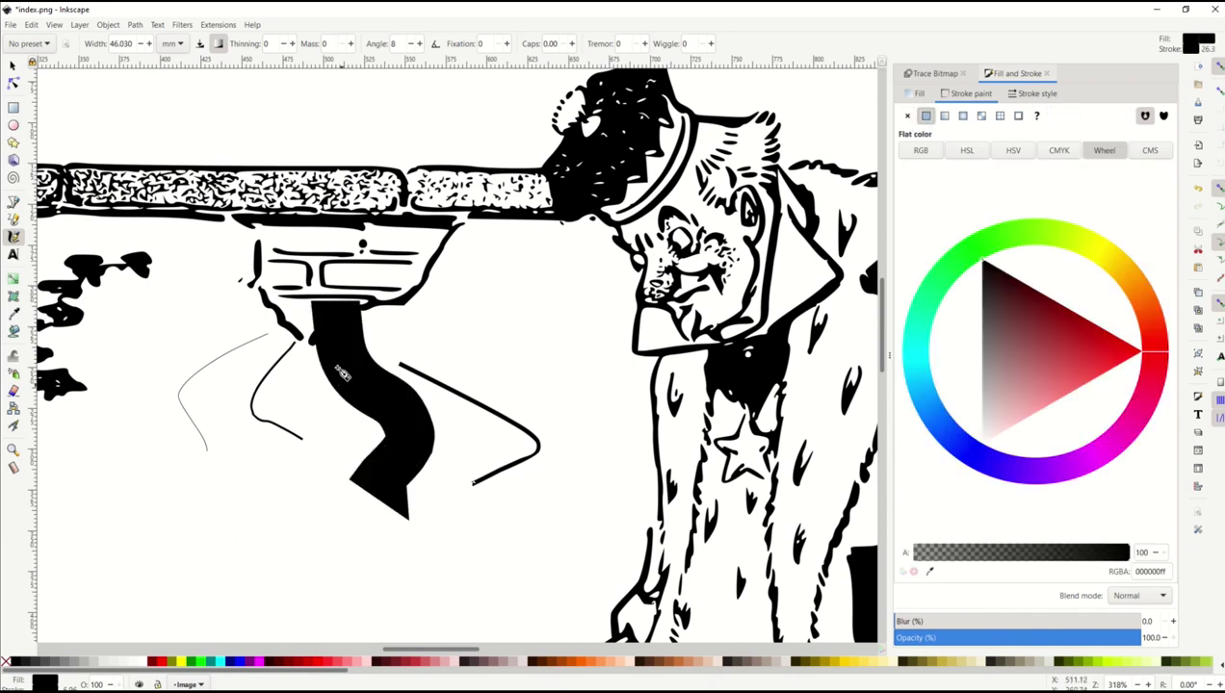
left_click(907, 117)
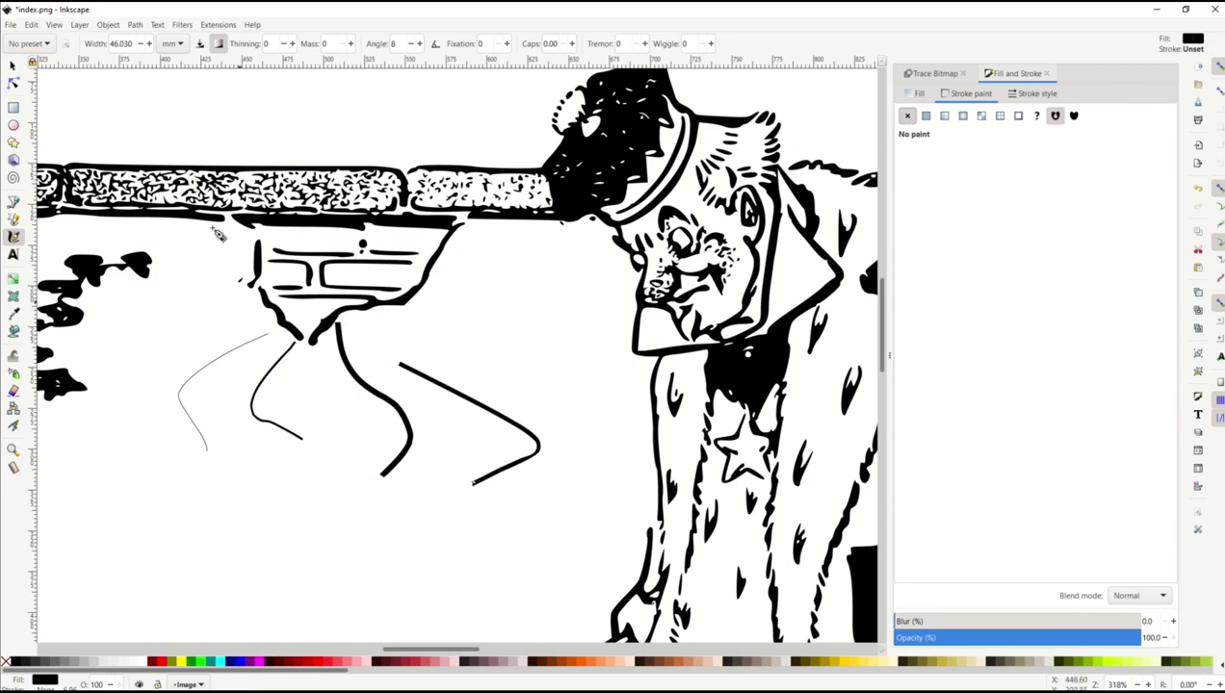
left_click(141, 45)
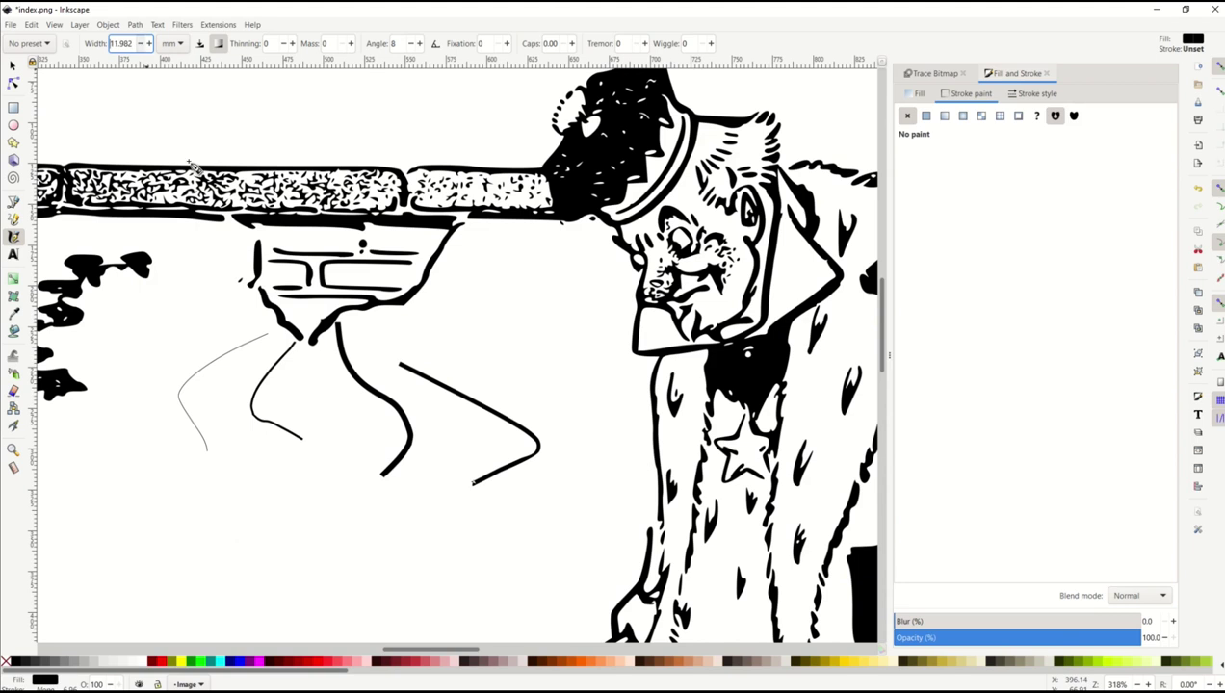
mouse_move(216, 269)
left_mouse_down()
mouse_move(131, 366)
mouse_move(231, 576)
left_mouse_up()
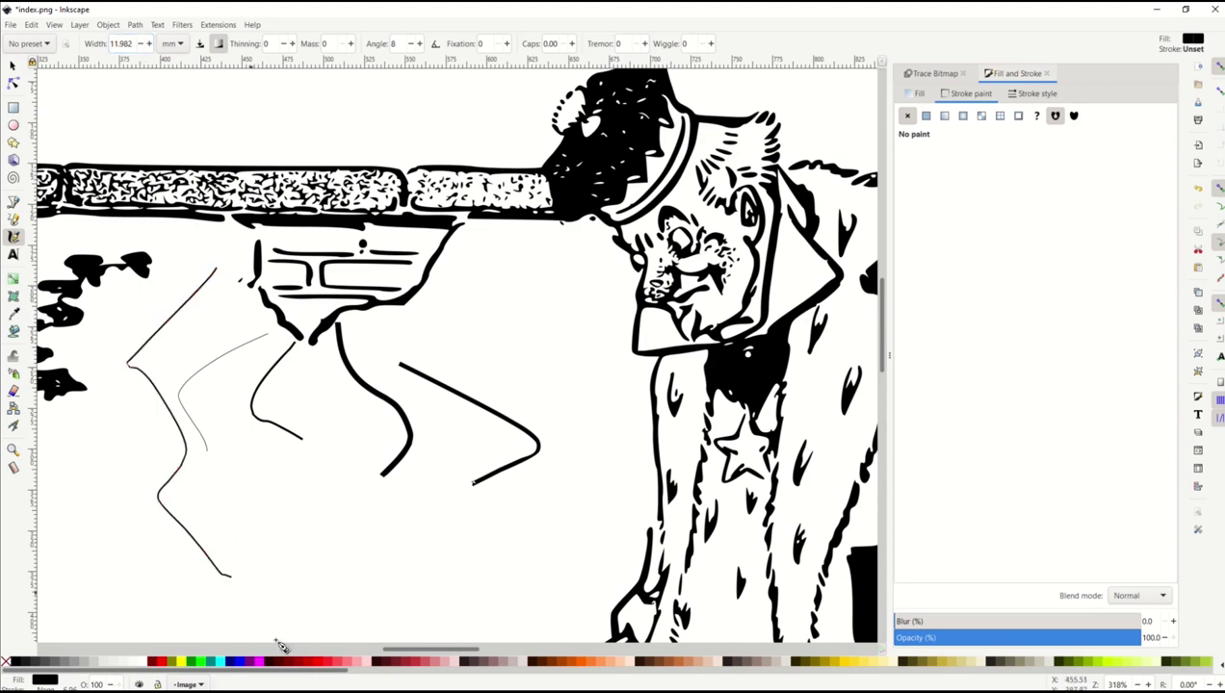
Draw wider spiky calligraphic strokes across the wall, then a long freehand pencil line down the left.
left_click(149, 44)
mouse_move(525, 306)
left_mouse_down()
mouse_move(454, 383)
mouse_move(475, 481)
mouse_move(287, 537)
mouse_move(242, 537)
mouse_move(194, 470)
mouse_move(128, 464)
mouse_move(125, 501)
left_mouse_up()
mouse_move(445, 572)
left_mouse_down()
mouse_move(202, 576)
mouse_move(149, 508)
left_mouse_up()
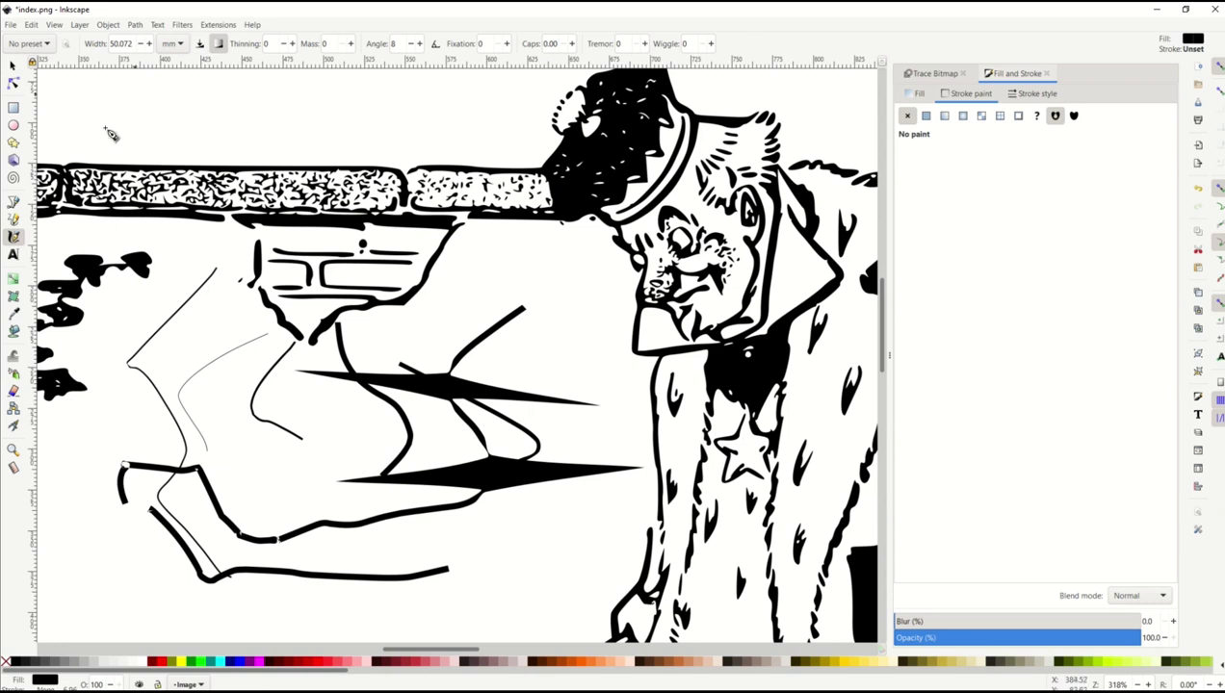
left_click(13, 220)
mouse_move(160, 102)
left_mouse_down()
mouse_move(173, 285)
mouse_move(210, 420)
mouse_move(90, 543)
left_mouse_up()
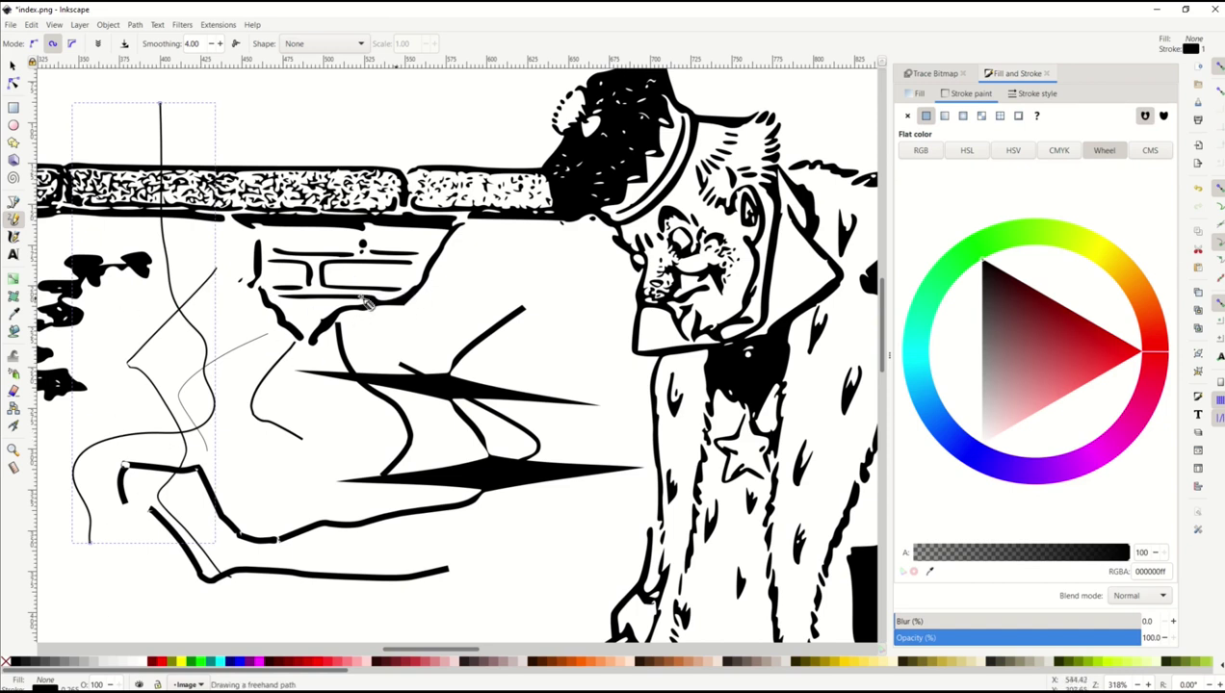
Select the hand-drawn strokes one by one to check them as separate paths.
left_click(12, 66)
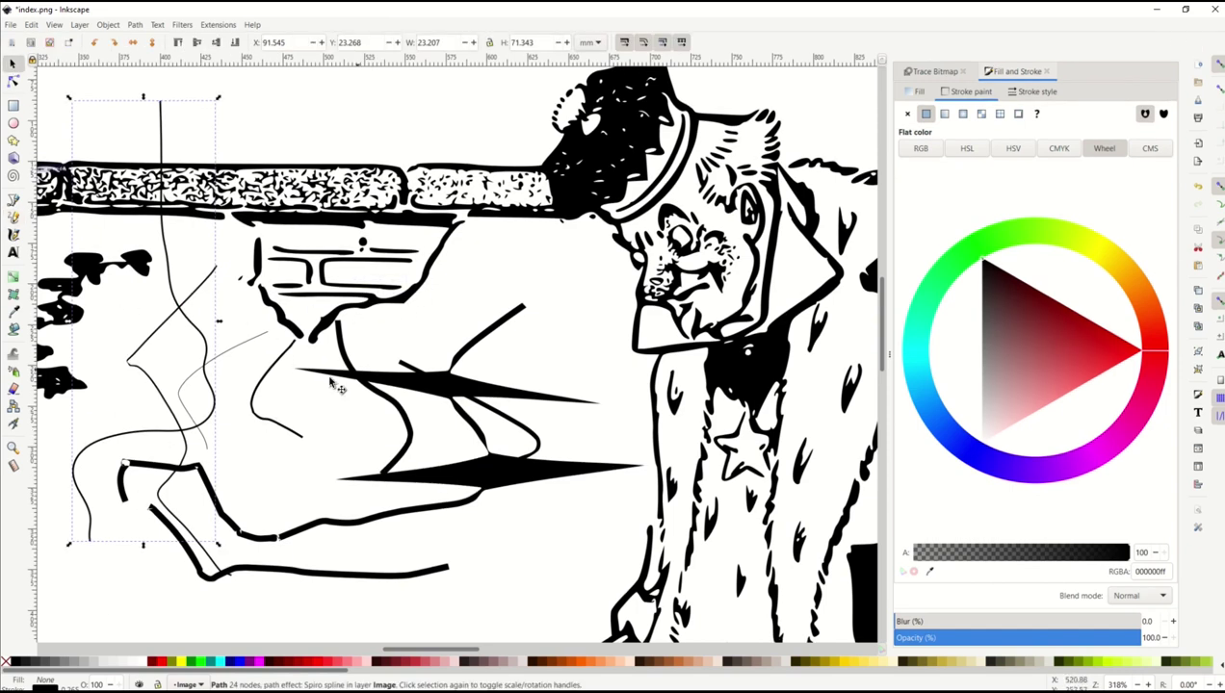
scroll(229, 376, "down", 4)
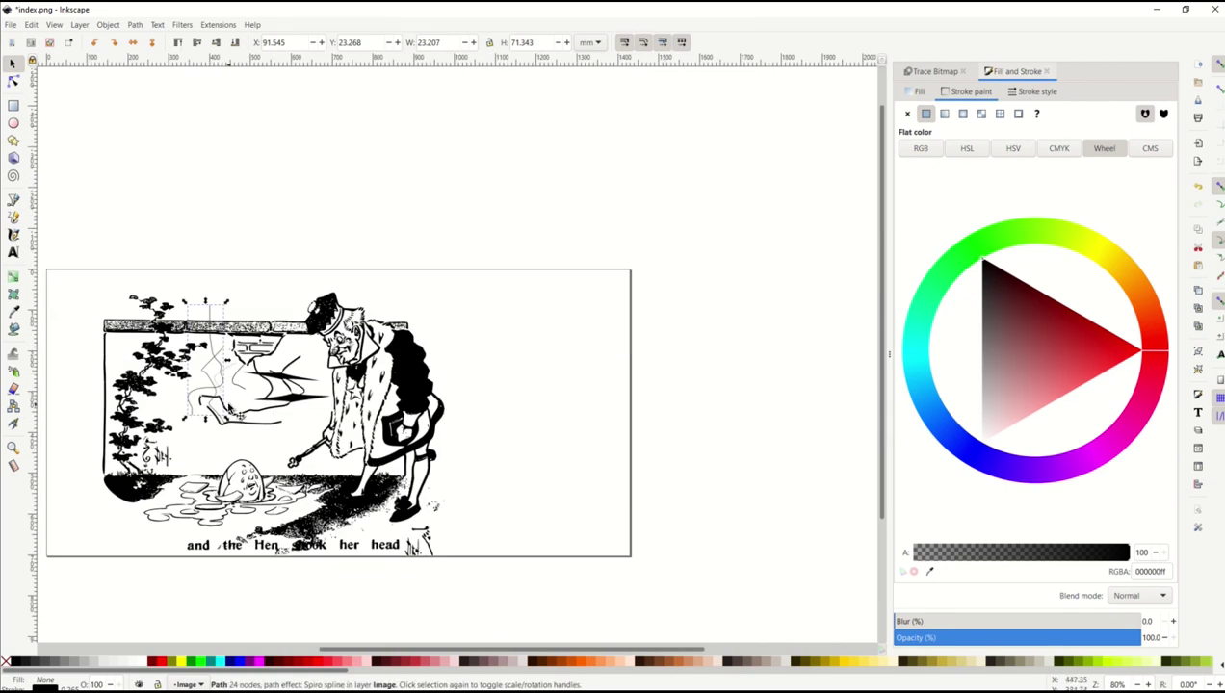
left_click(248, 386)
left_click(281, 386)
scroll(323, 401, "up", 1)
left_click(234, 439)
Select all, Union into one 10619-node path, and drag it toward the page centre.
key("ctrl+a")
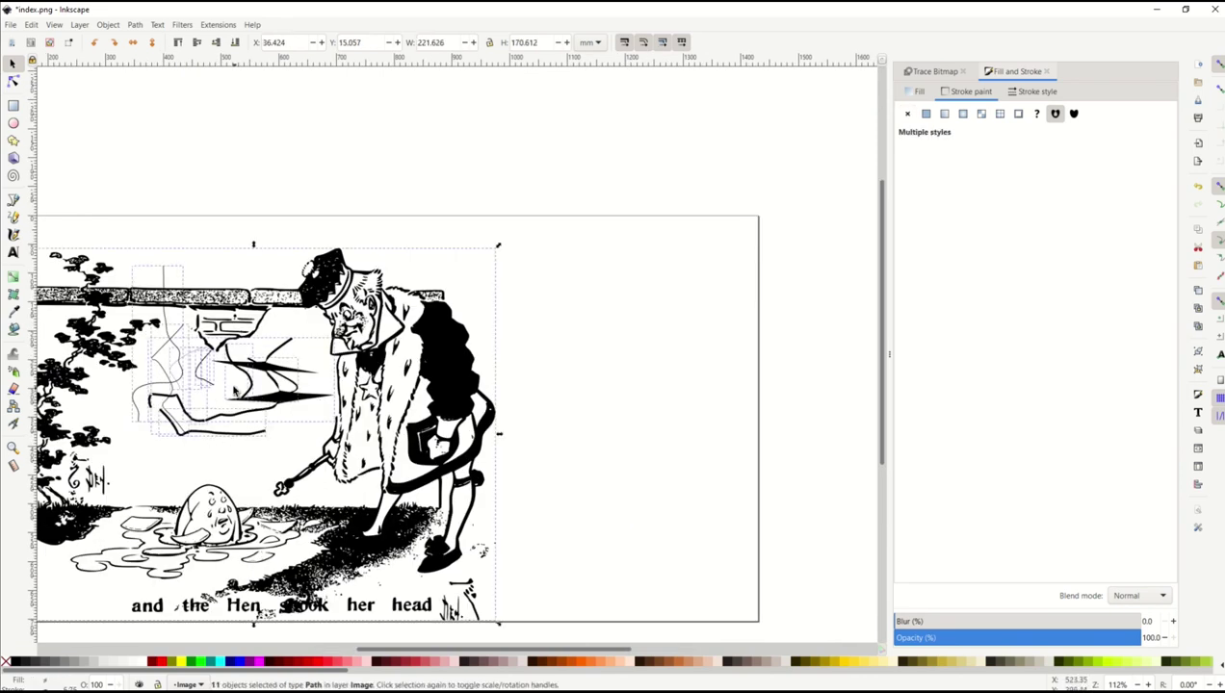
scroll(203, 393, "down", 1)
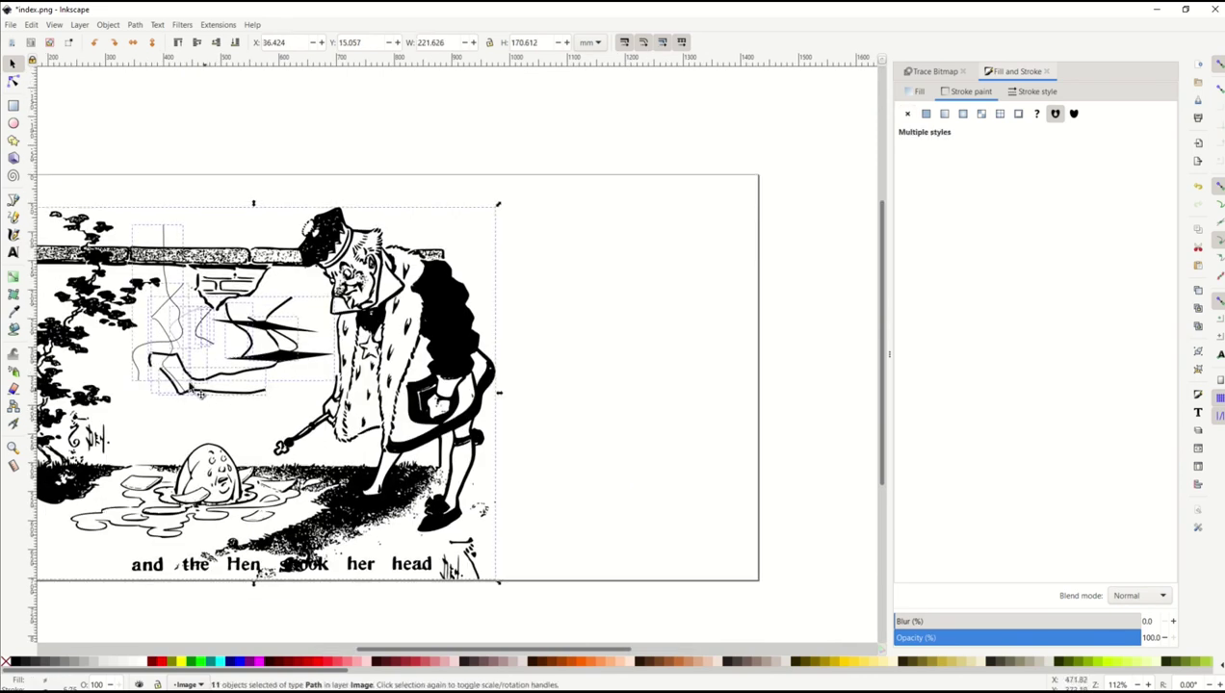
left_click(137, 26)
left_click(149, 85)
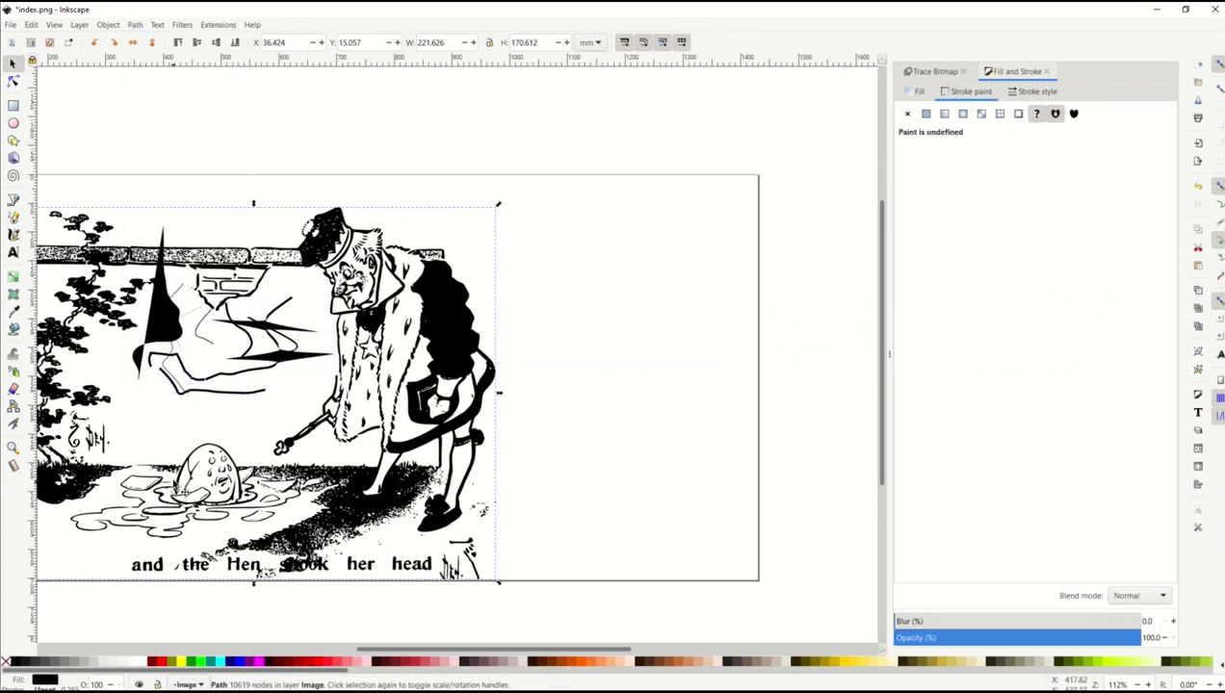
left_click_drag(93, 252, 240, 236)
left_click(13, 81)
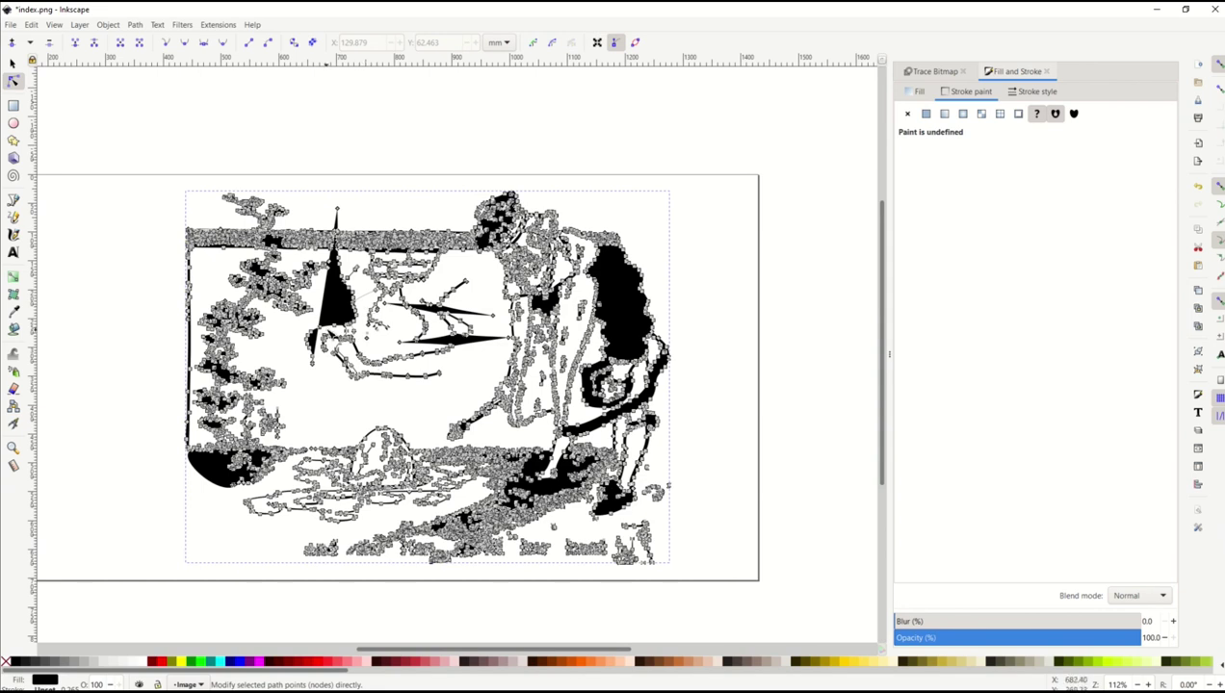
With the Node tool, remove the stray node clusters and thin line beneath the figure's boot.
left_click(12, 64)
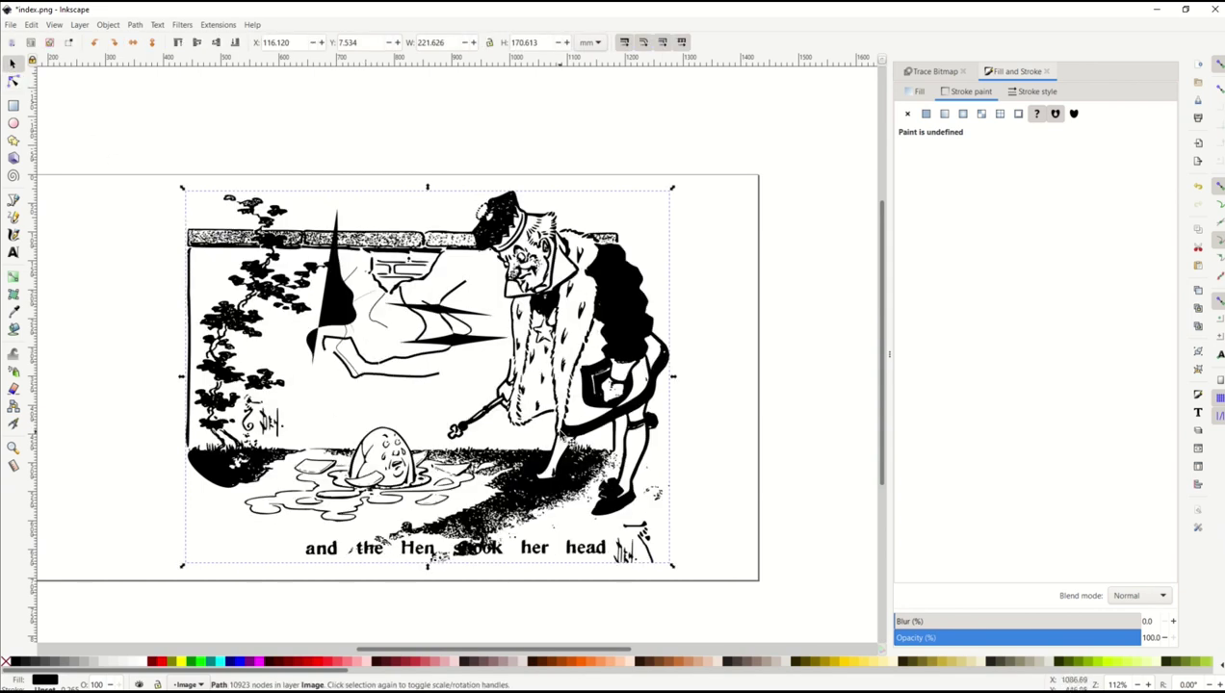
left_click(12, 80)
key("Delete")
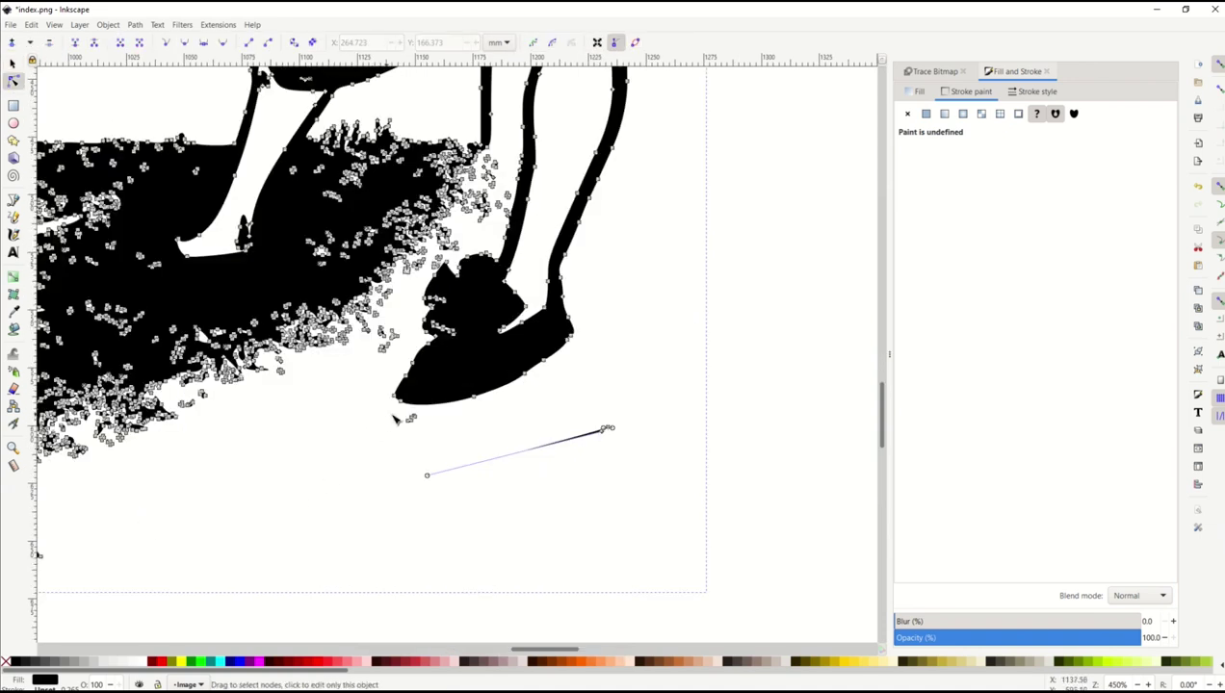
left_click_drag(391, 415, 669, 470)
key("Delete")
scroll(388, 448, "down", 4)
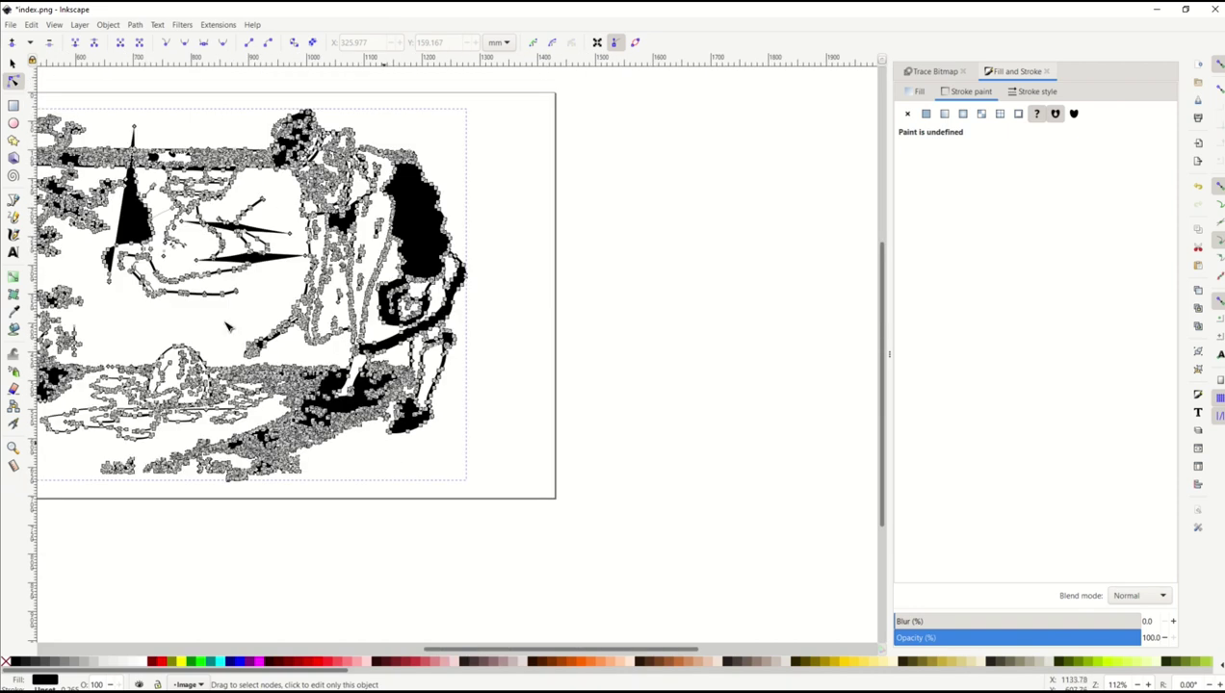